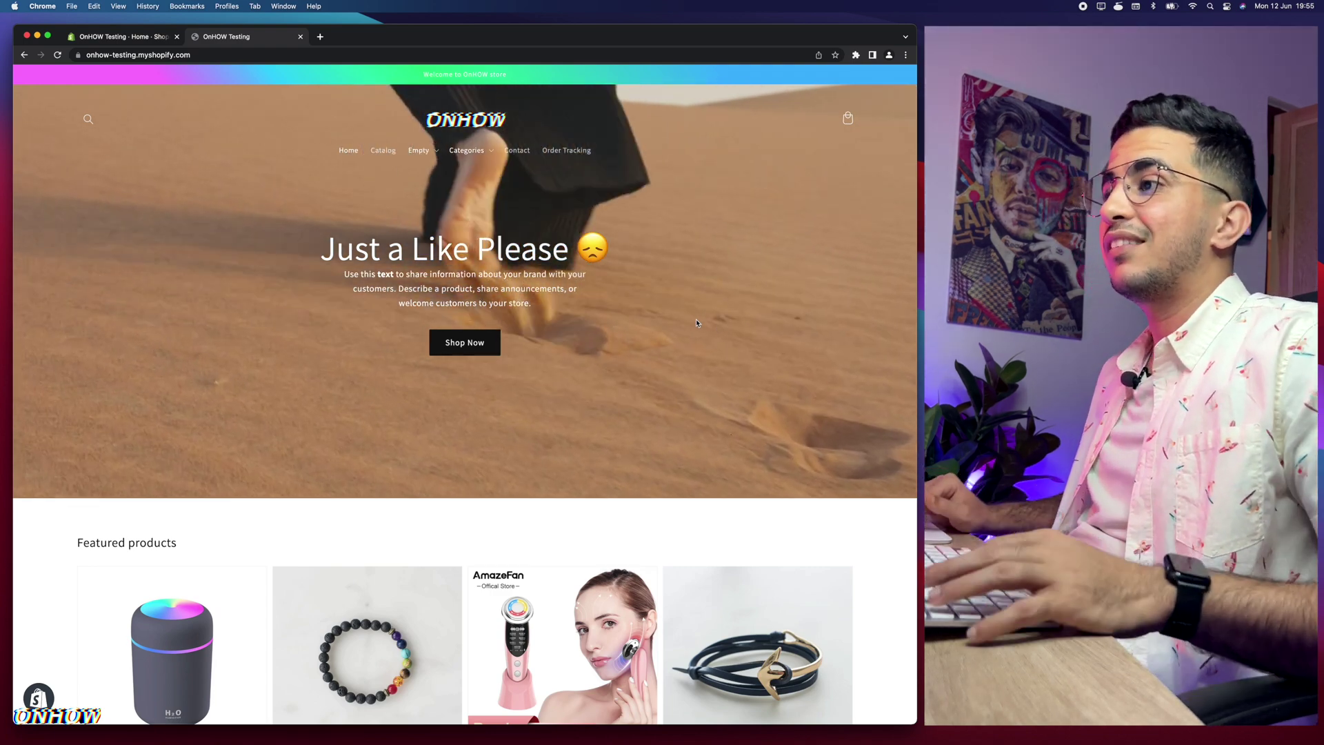
- Scroll to Featured products, open its full products collection, then go back to the home page
{"action": "scroll", "coordinate": [697, 323], "scroll_direction": "down", "scroll_amount": 8}
{"action": "scroll", "coordinate": [448, 421], "scroll_direction": "up", "scroll_amount": 5}
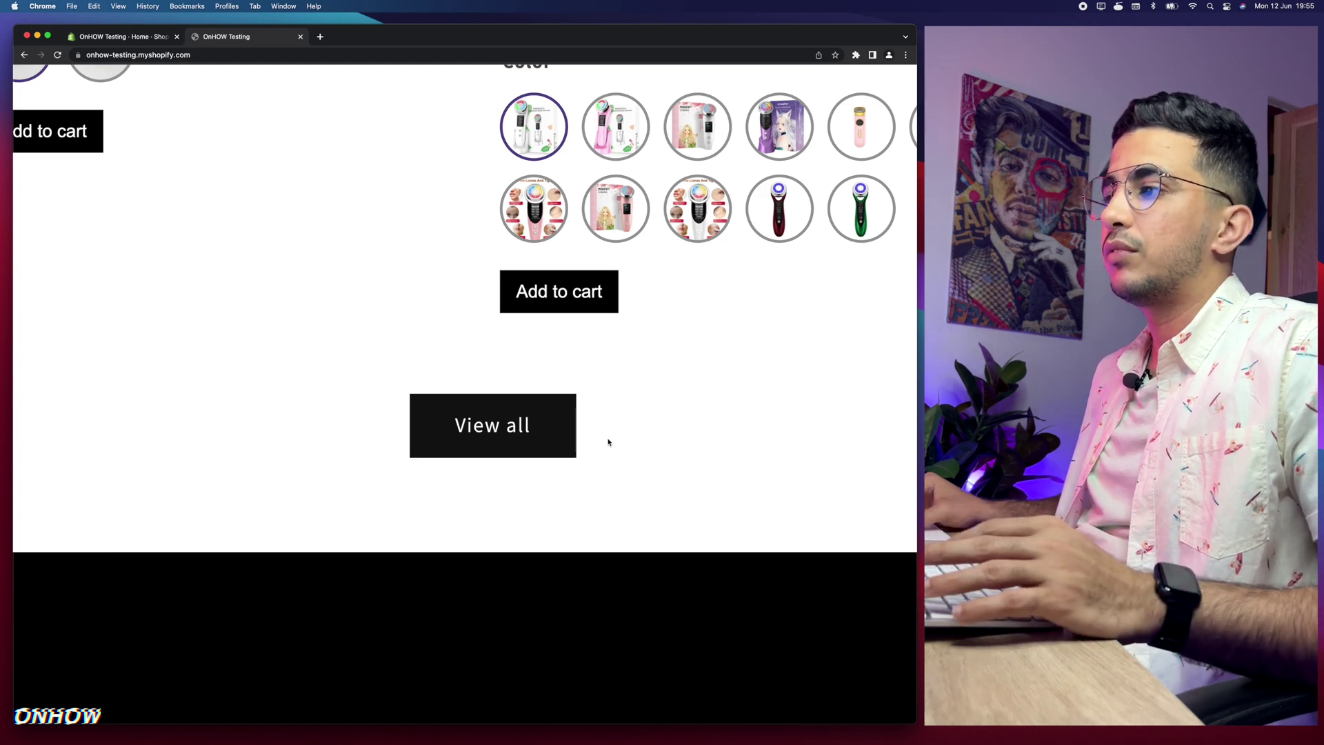
{"action": "scroll", "coordinate": [608, 442], "scroll_direction": "down", "scroll_amount": 5}
{"action": "left_click", "coordinate": [468, 430]}
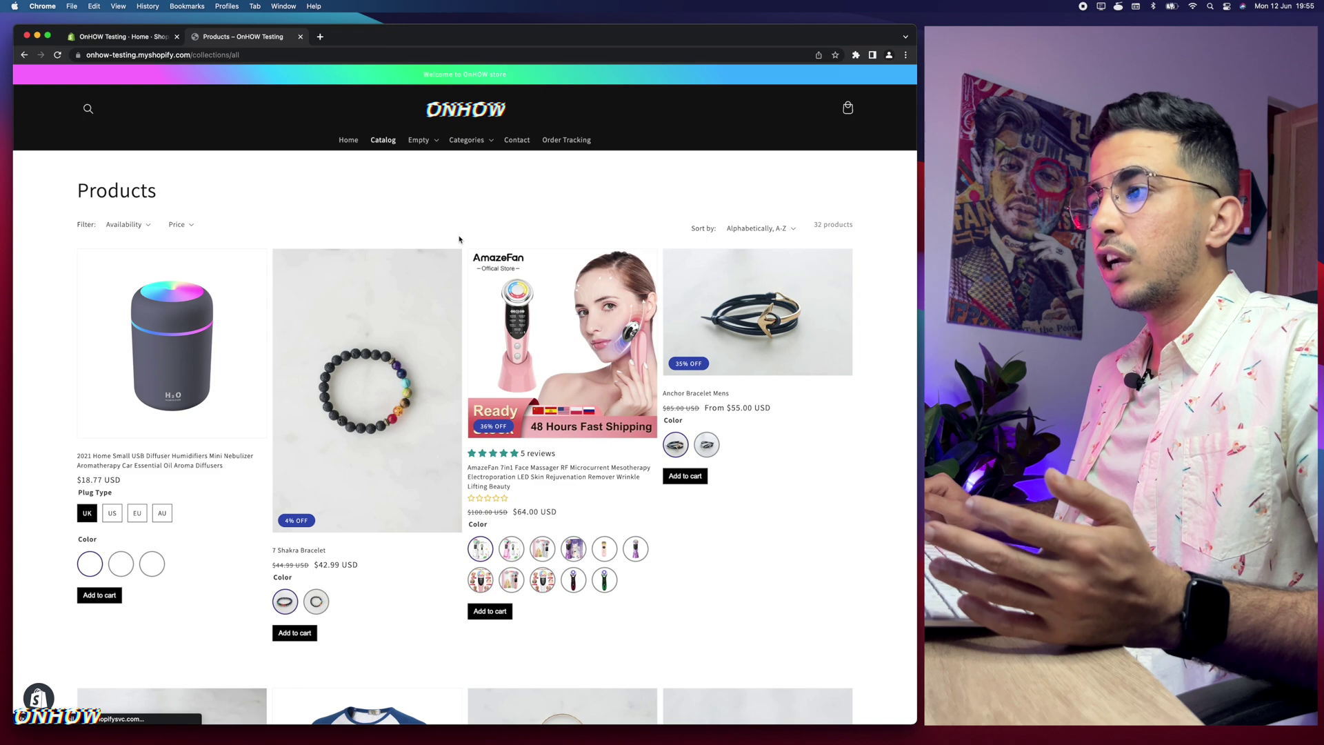
{"action": "scroll", "coordinate": [458, 241], "scroll_direction": "down", "scroll_amount": 10}
{"action": "scroll", "coordinate": [455, 238], "scroll_direction": "up", "scroll_amount": 10}
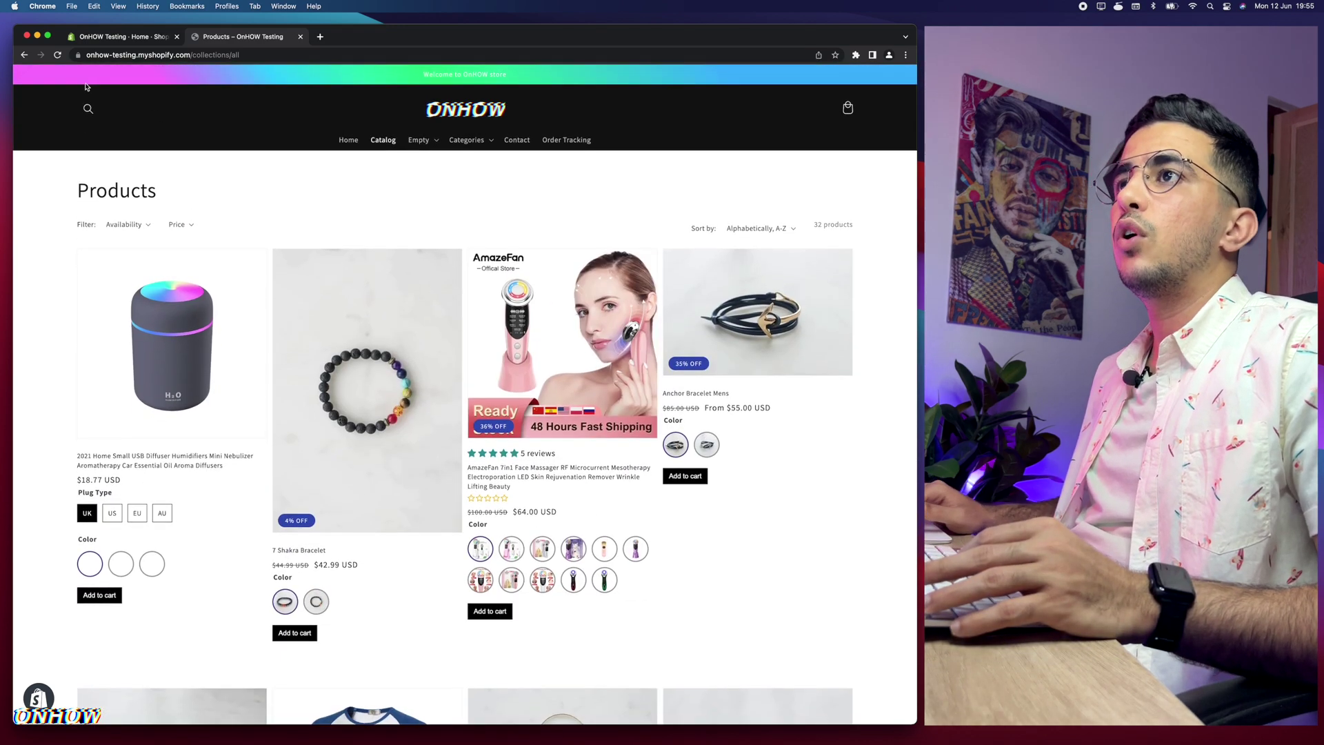
{"action": "left_click", "coordinate": [24, 55]}
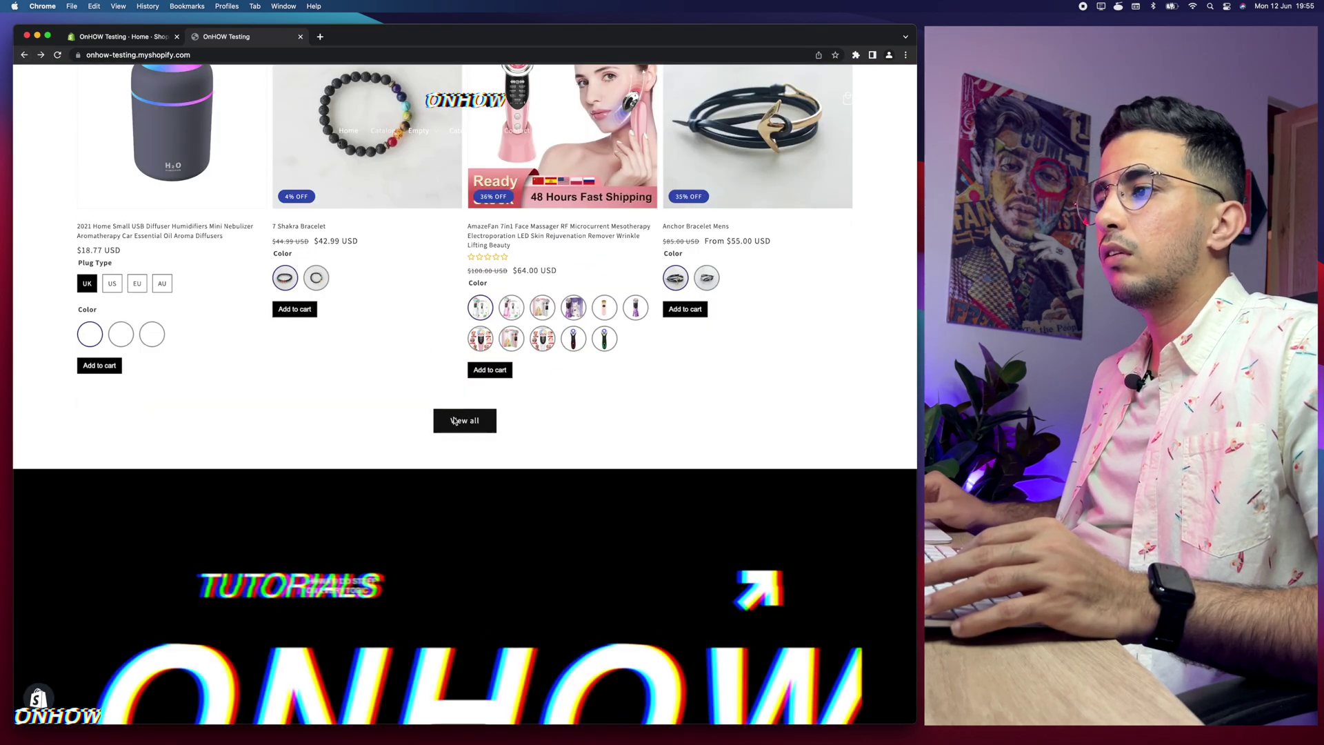
{"action": "scroll", "coordinate": [455, 422], "scroll_direction": "up", "scroll_amount": 5}
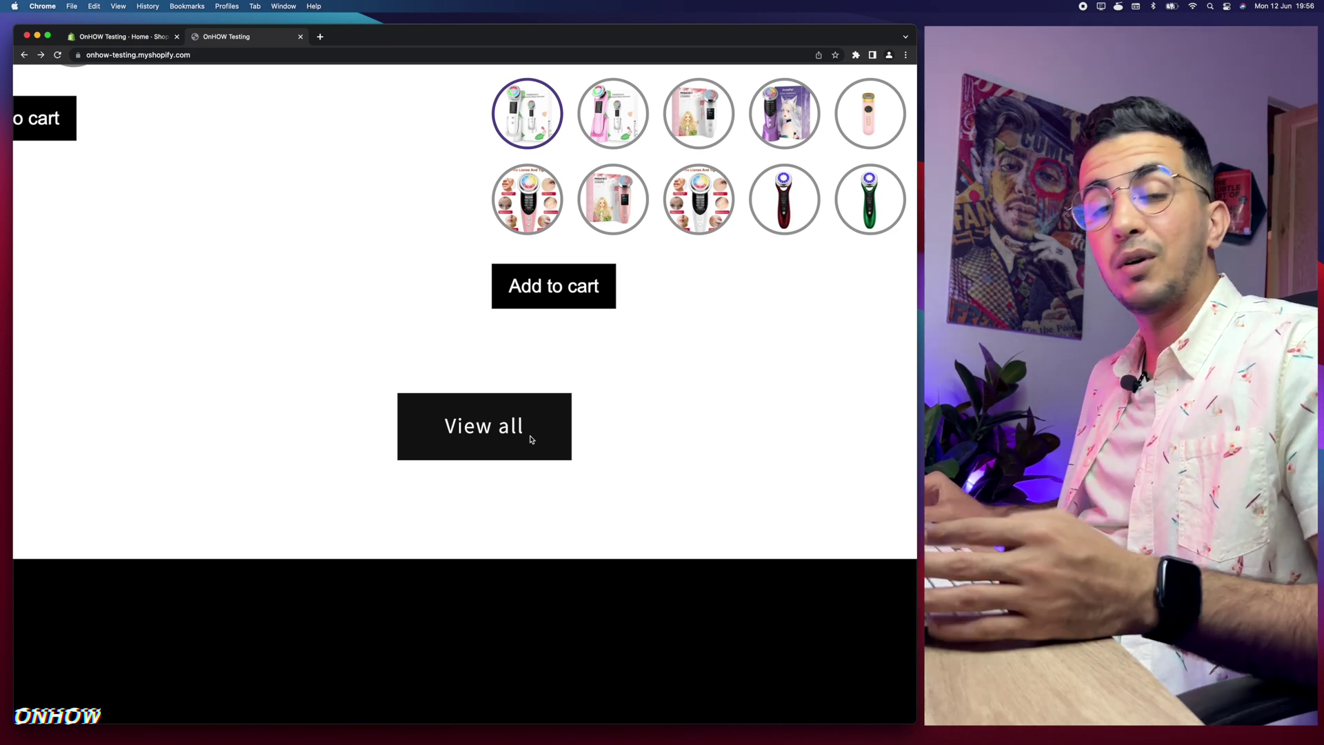
- Reset the page zoom and scroll the home page to the Featured products View all button
{"action": "key", "text": "super+0"}
{"action": "scroll", "coordinate": [541, 413], "scroll_direction": "up", "scroll_amount": 15}
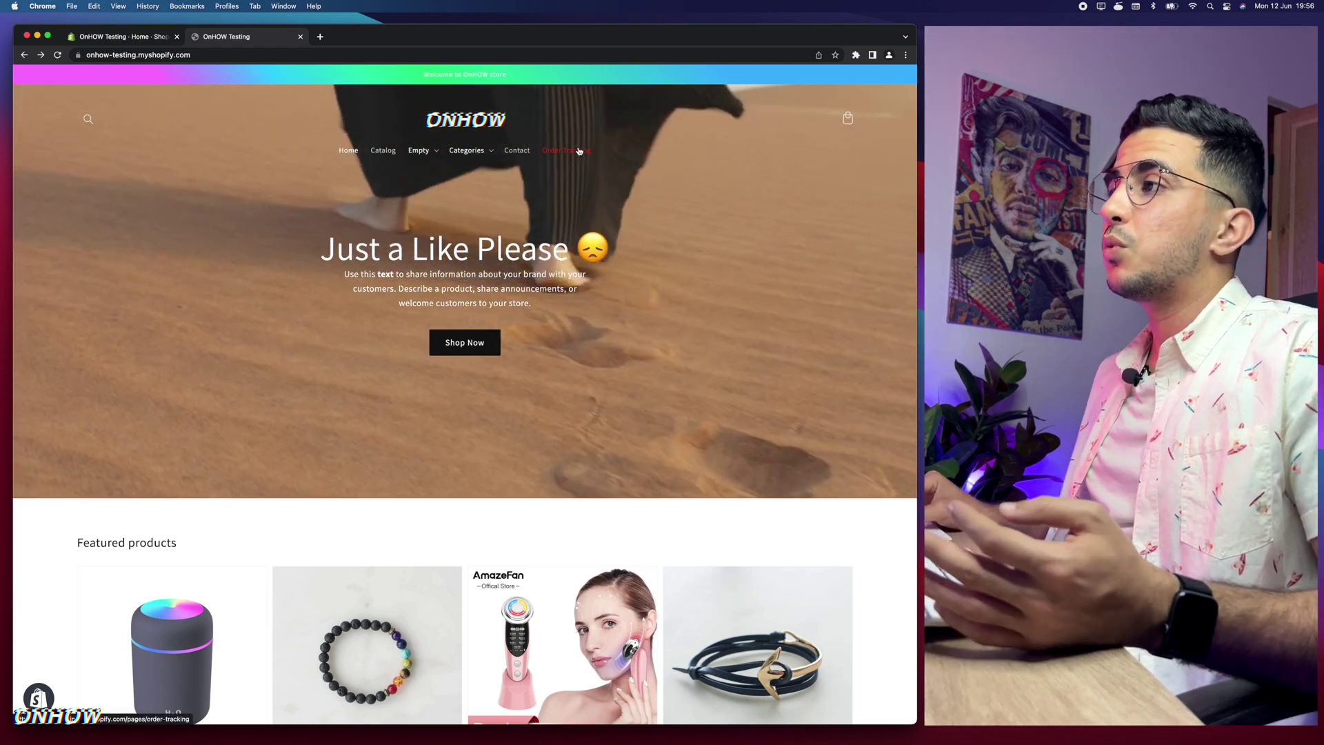
{"action": "scroll", "coordinate": [578, 151], "scroll_direction": "up", "scroll_amount": 5}
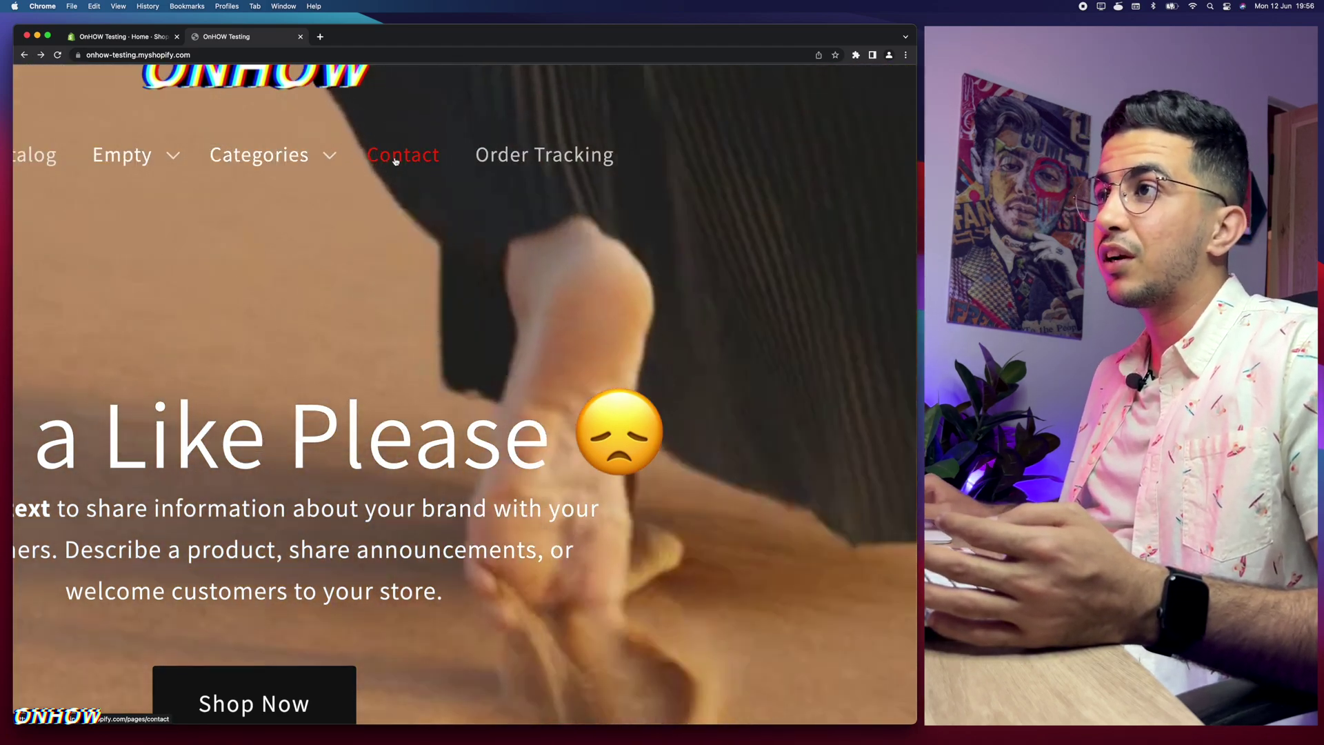
{"action": "mouse_move", "coordinate": [273, 161]}
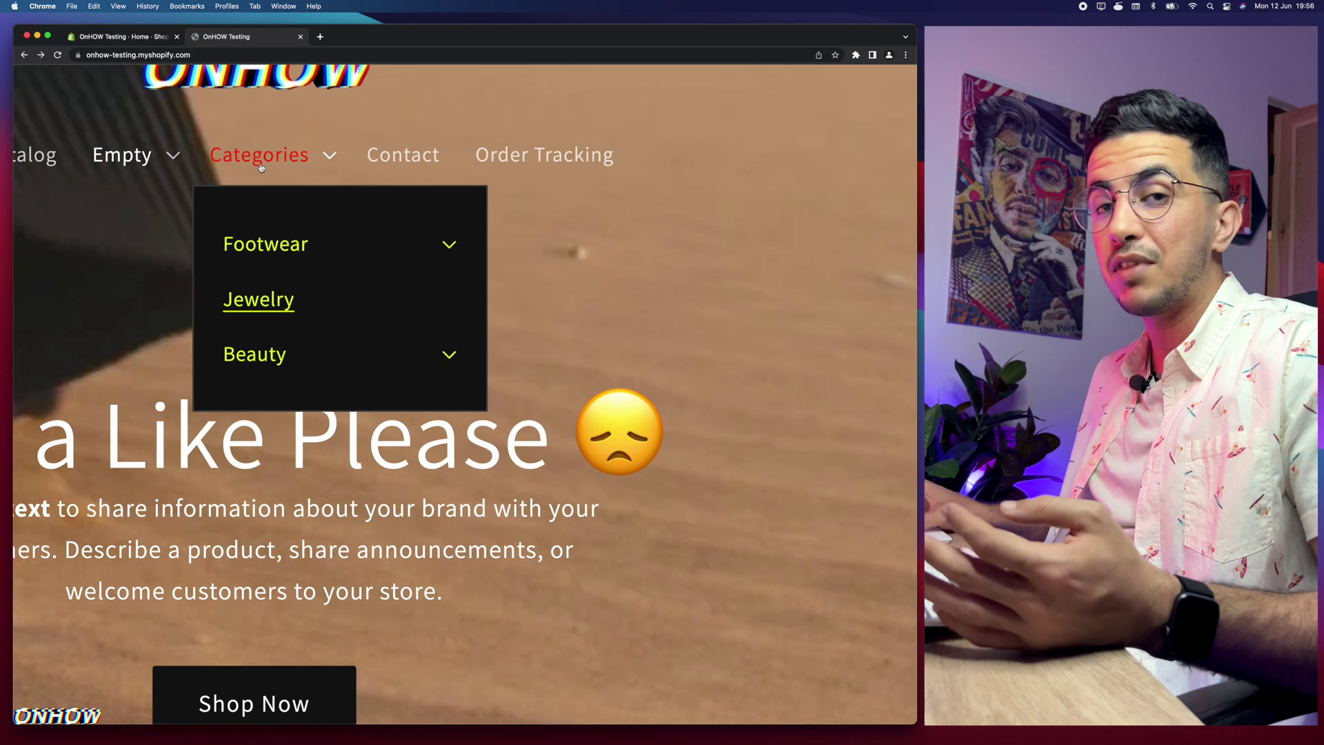
{"action": "scroll", "coordinate": [261, 168], "scroll_direction": "down", "scroll_amount": 5}
{"action": "scroll", "coordinate": [779, 170], "scroll_direction": "up", "scroll_amount": 5}
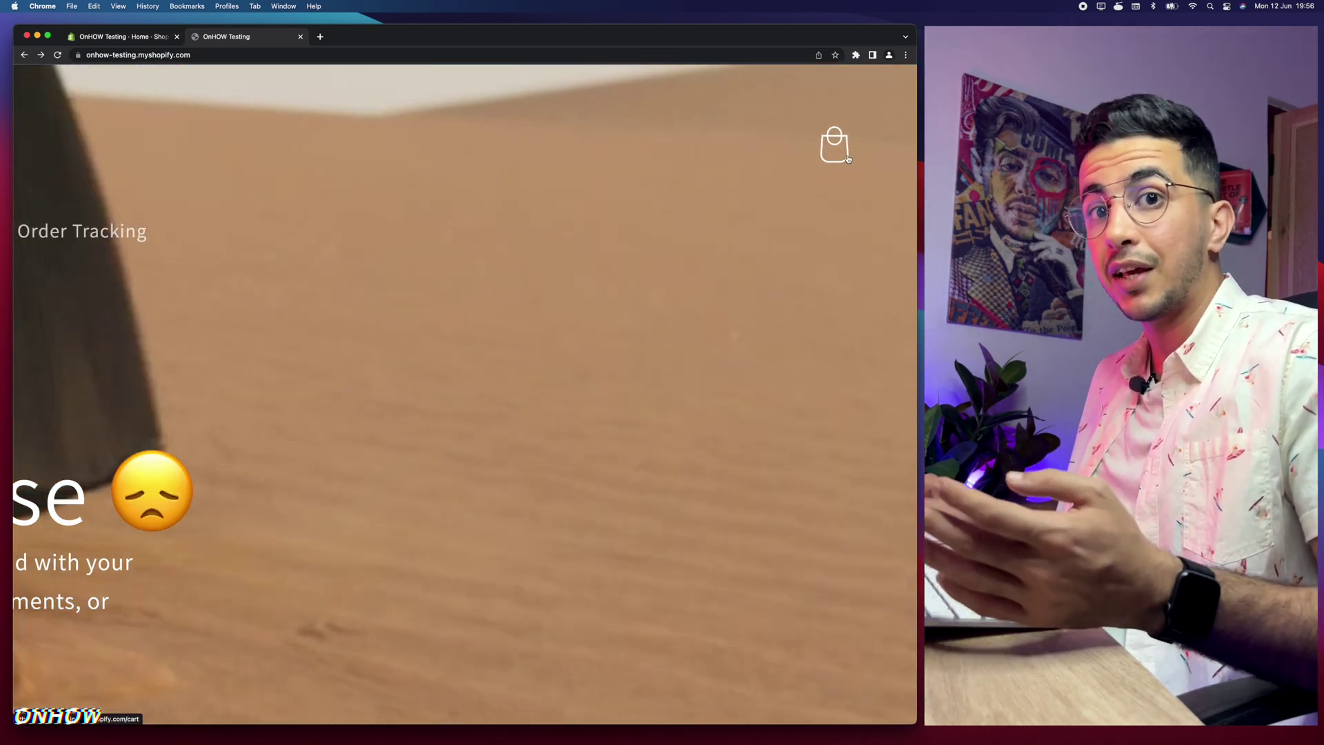
{"action": "scroll", "coordinate": [659, 233], "scroll_direction": "down", "scroll_amount": 5}
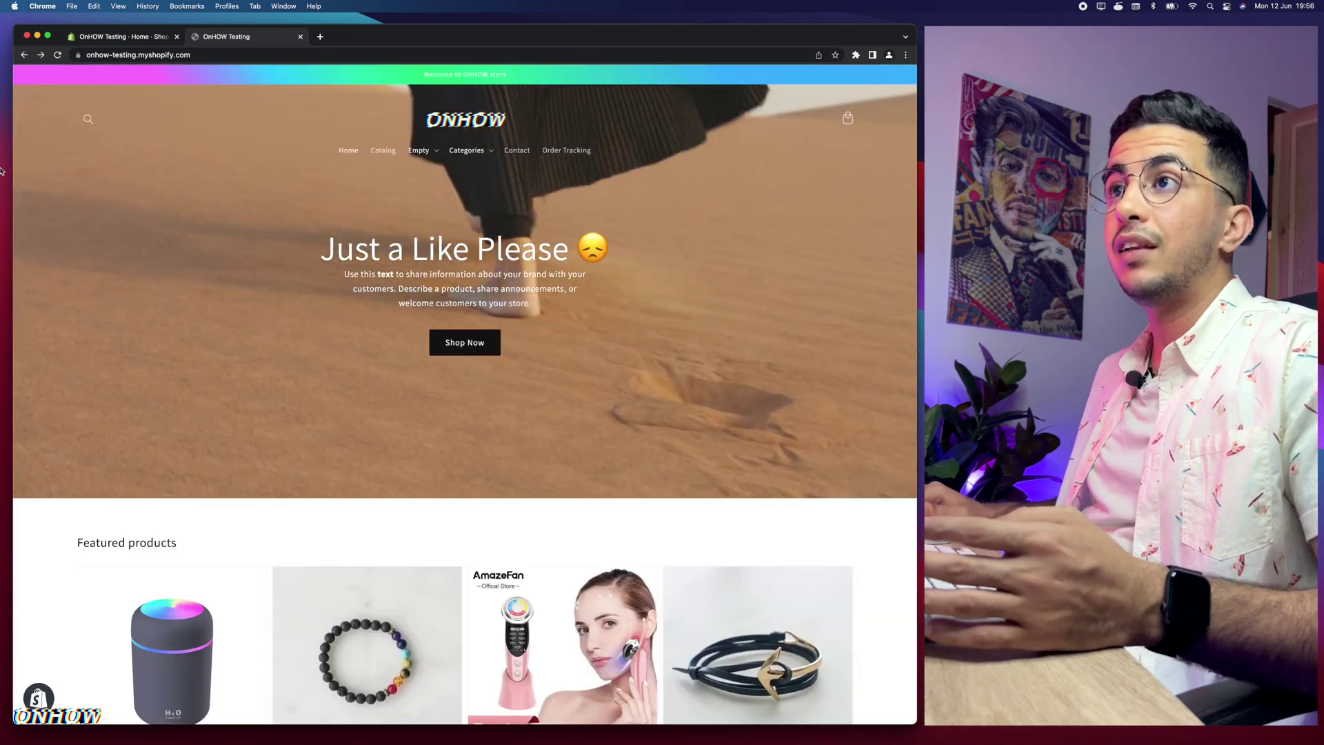
{"action": "scroll", "coordinate": [107, 115], "scroll_direction": "up", "scroll_amount": 5}
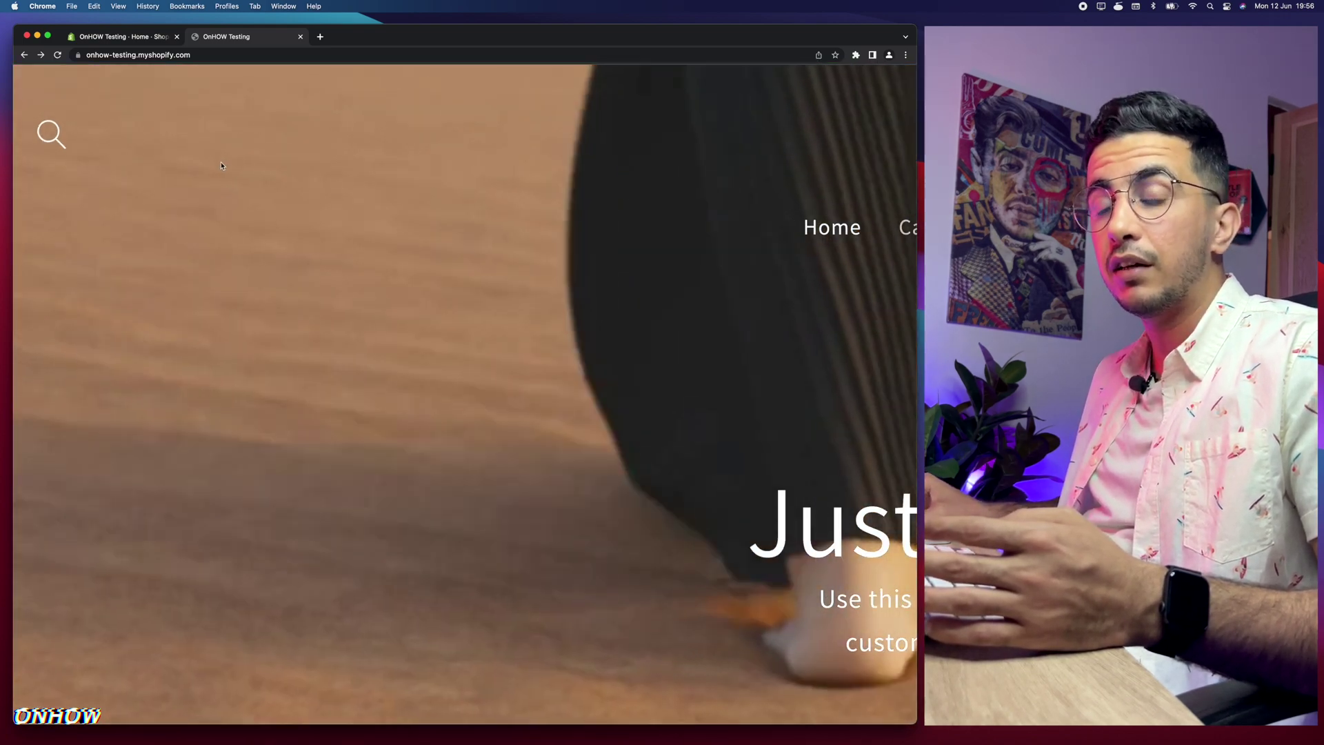
{"action": "scroll", "coordinate": [221, 166], "scroll_direction": "down", "scroll_amount": 5}
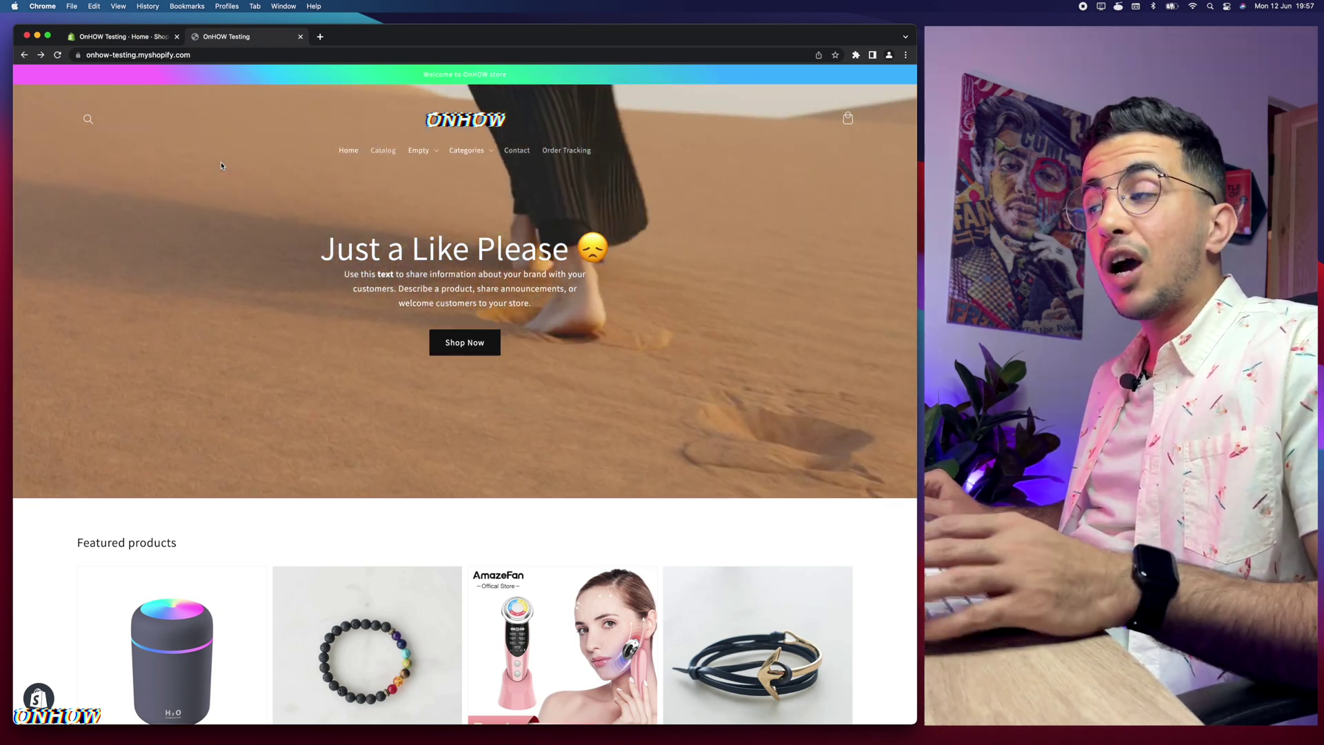
{"action": "scroll", "coordinate": [265, 176], "scroll_direction": "up", "scroll_amount": 10}
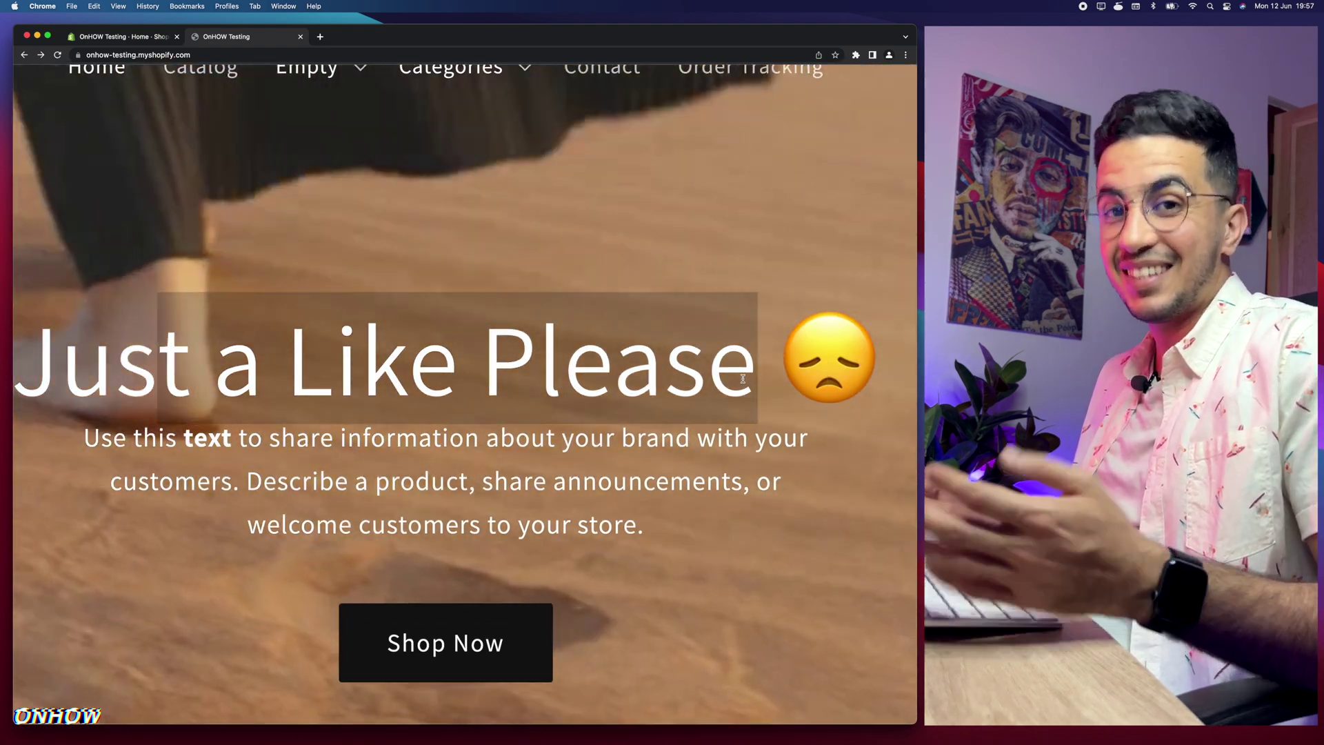
{"action": "scroll", "coordinate": [482, 386], "scroll_direction": "down", "scroll_amount": 3}
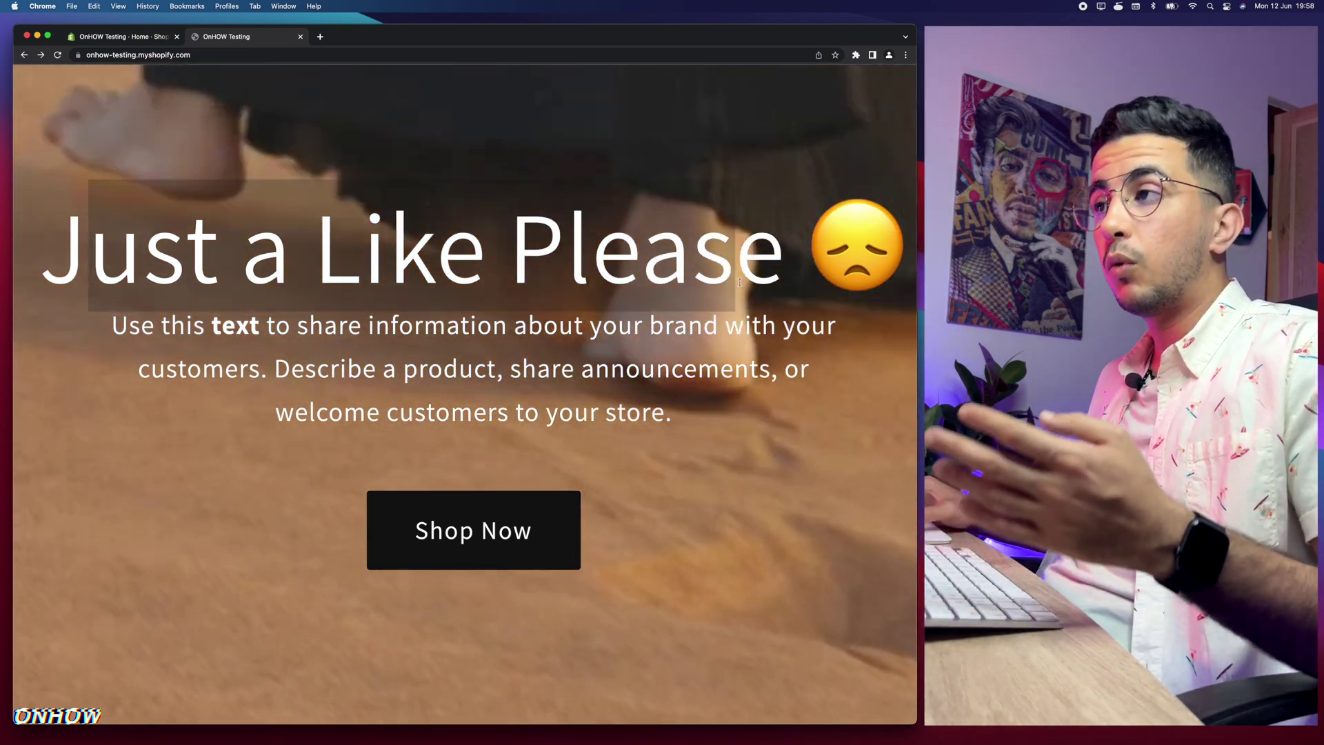
{"action": "key", "text": "super+0"}
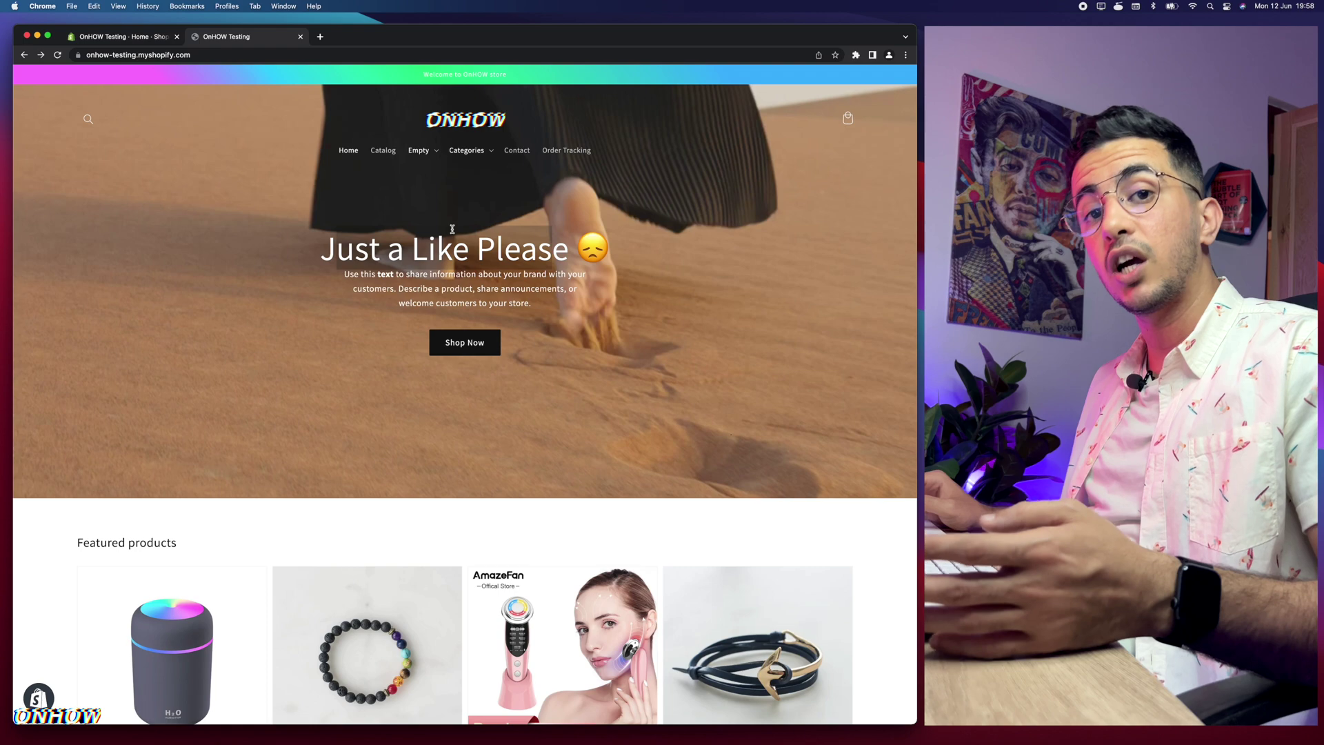
- Check the View all button once more, then switch to the Shopify admin home dashboard
{"action": "scroll", "coordinate": [452, 229], "scroll_direction": "down", "scroll_amount": 10}
{"action": "scroll", "coordinate": [434, 398], "scroll_direction": "up", "scroll_amount": 5}
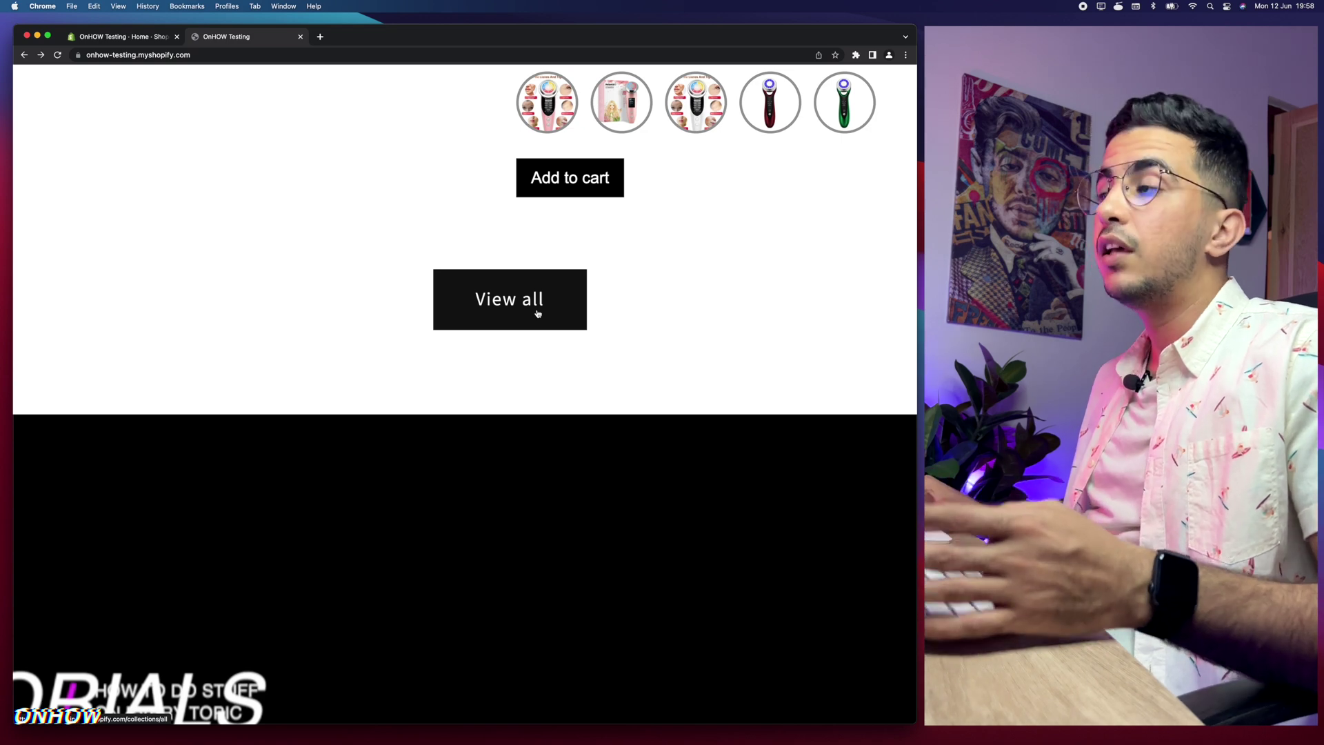
{"action": "scroll", "coordinate": [538, 313], "scroll_direction": "down", "scroll_amount": 5}
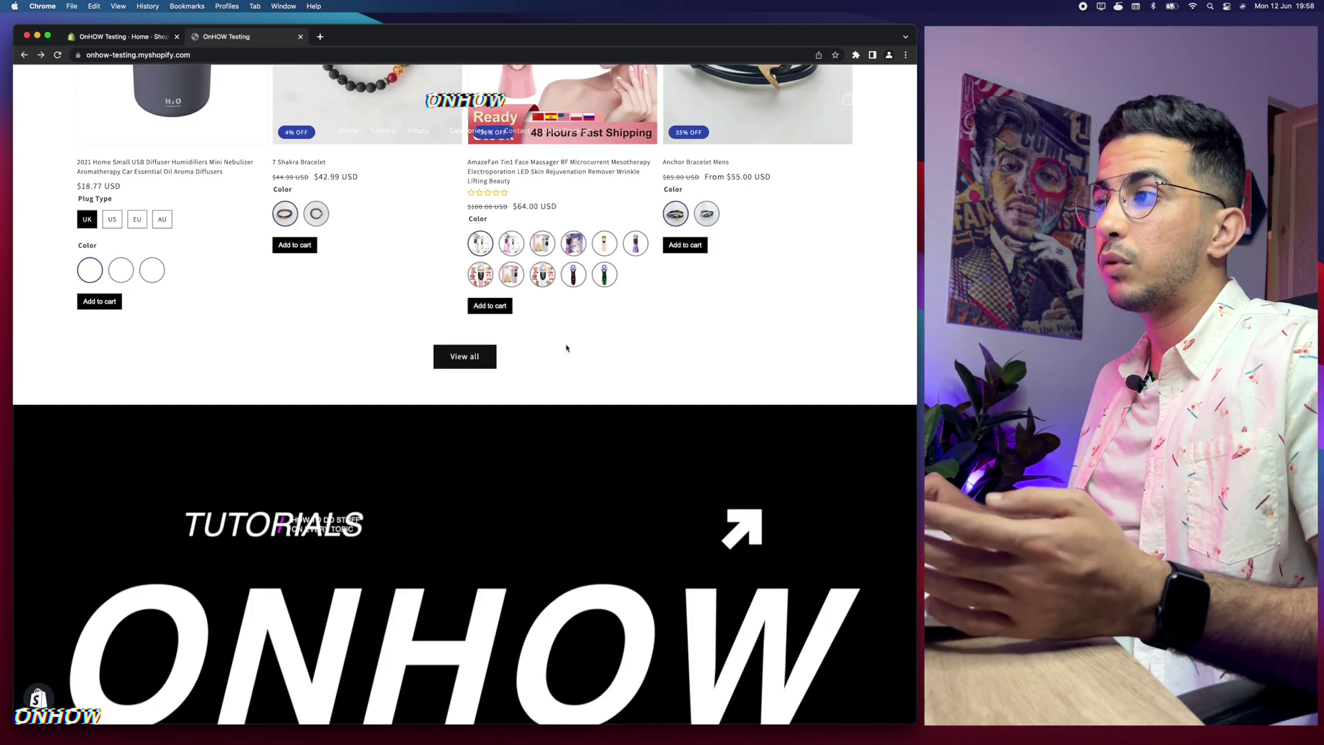
{"action": "scroll", "coordinate": [566, 347], "scroll_direction": "up", "scroll_amount": 3}
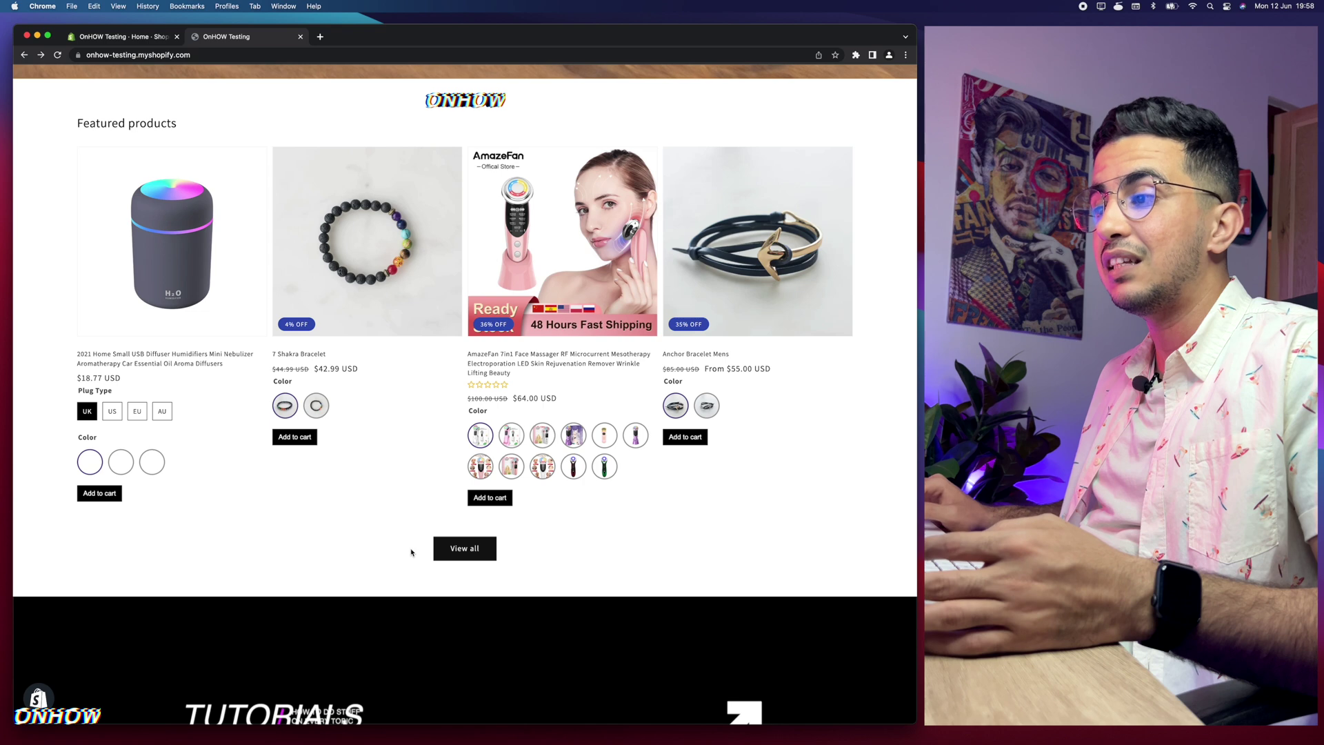
{"action": "left_click", "coordinate": [138, 35]}
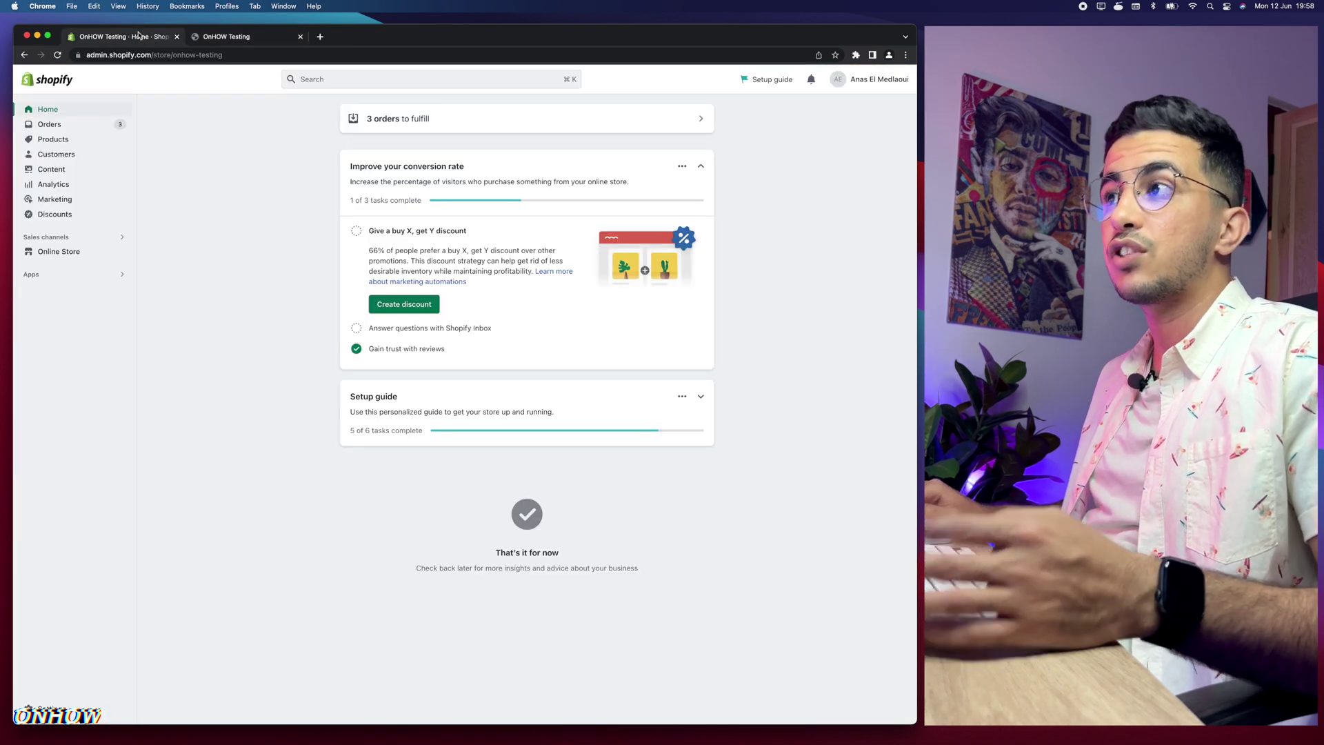
- From Online Store themes, open Edit code for the Dawn theme
{"action": "left_click", "coordinate": [60, 251]}
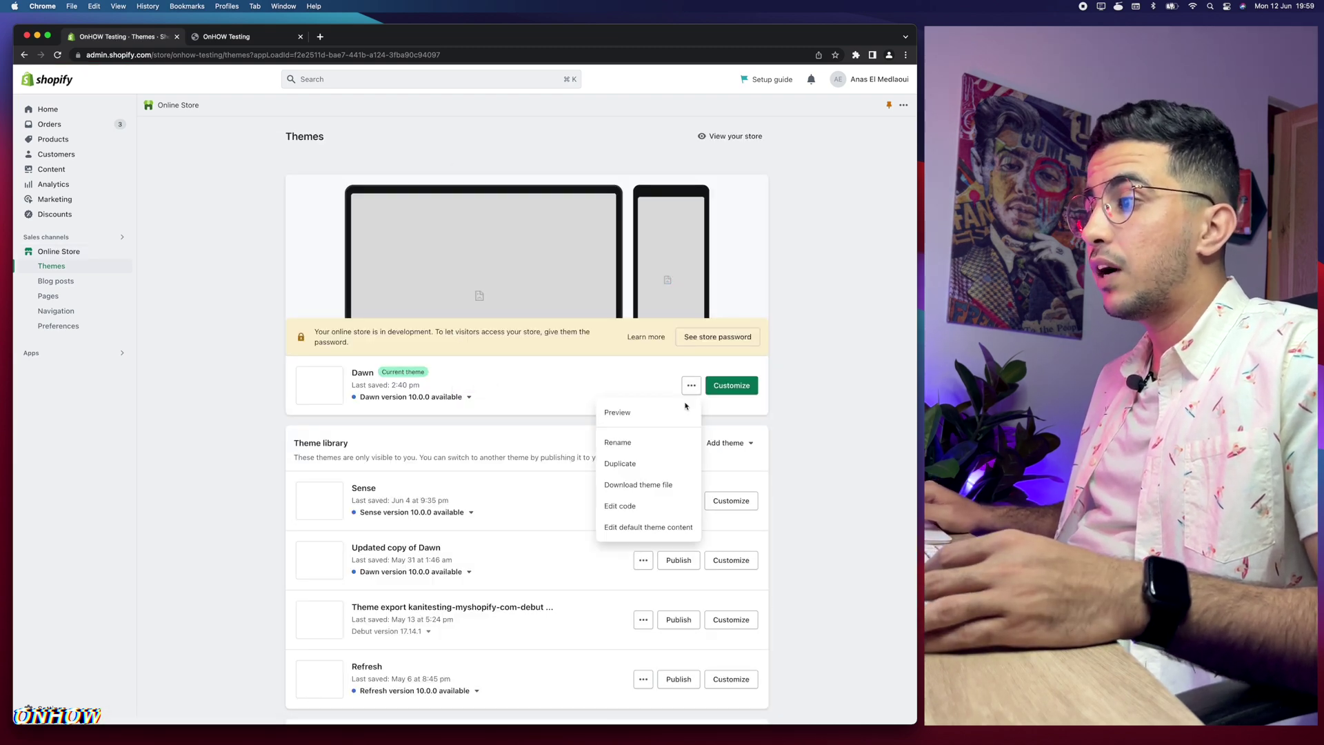
{"action": "left_click", "coordinate": [626, 506]}
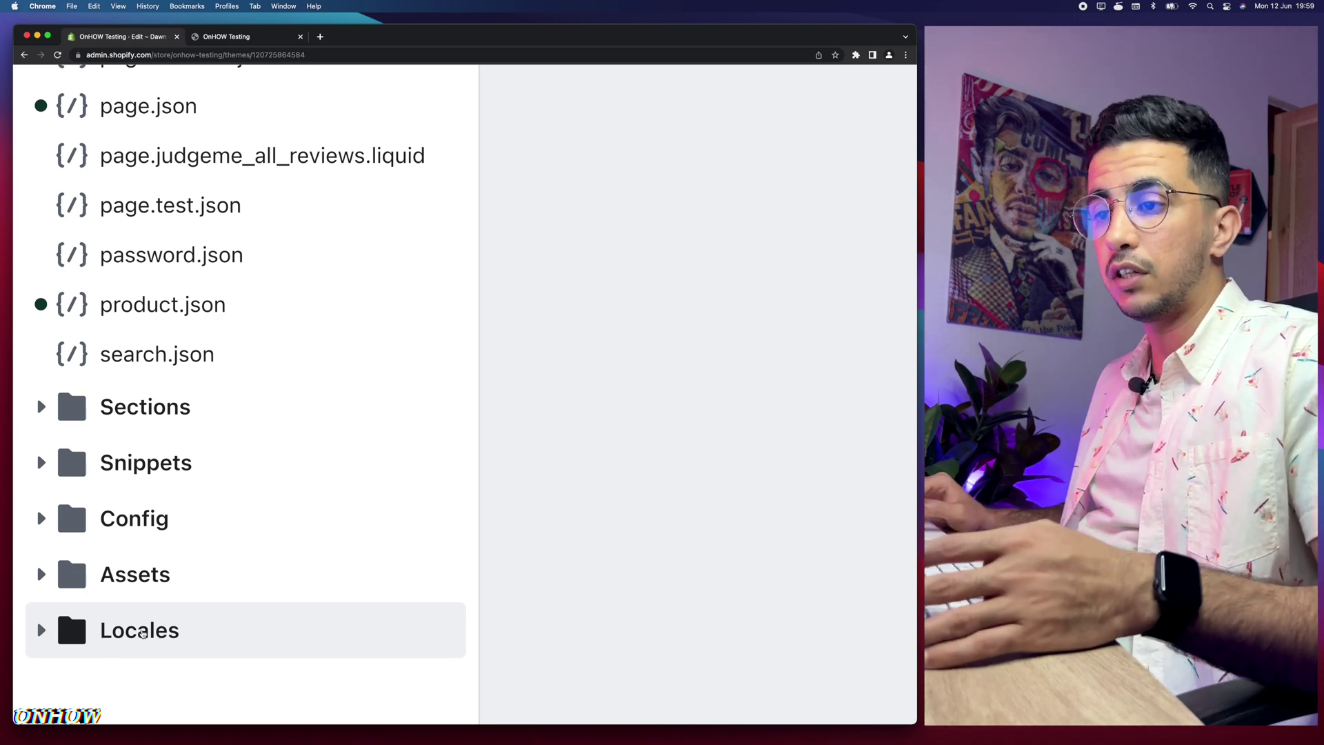
- Expand the Locales folder and scroll through its language files
{"action": "left_click", "coordinate": [142, 633]}
{"action": "scroll", "coordinate": [142, 633], "scroll_direction": "down", "scroll_amount": 5}
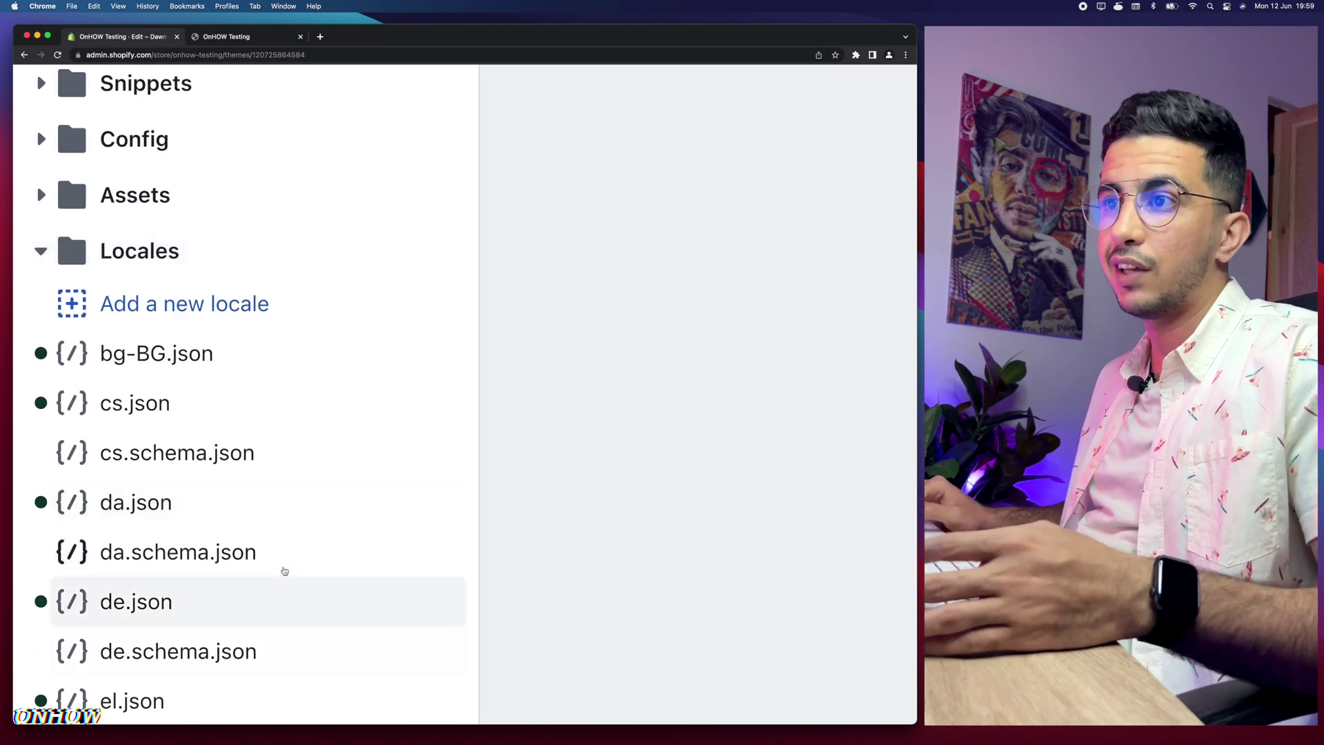
{"action": "scroll", "coordinate": [228, 568], "scroll_direction": "down", "scroll_amount": 2}
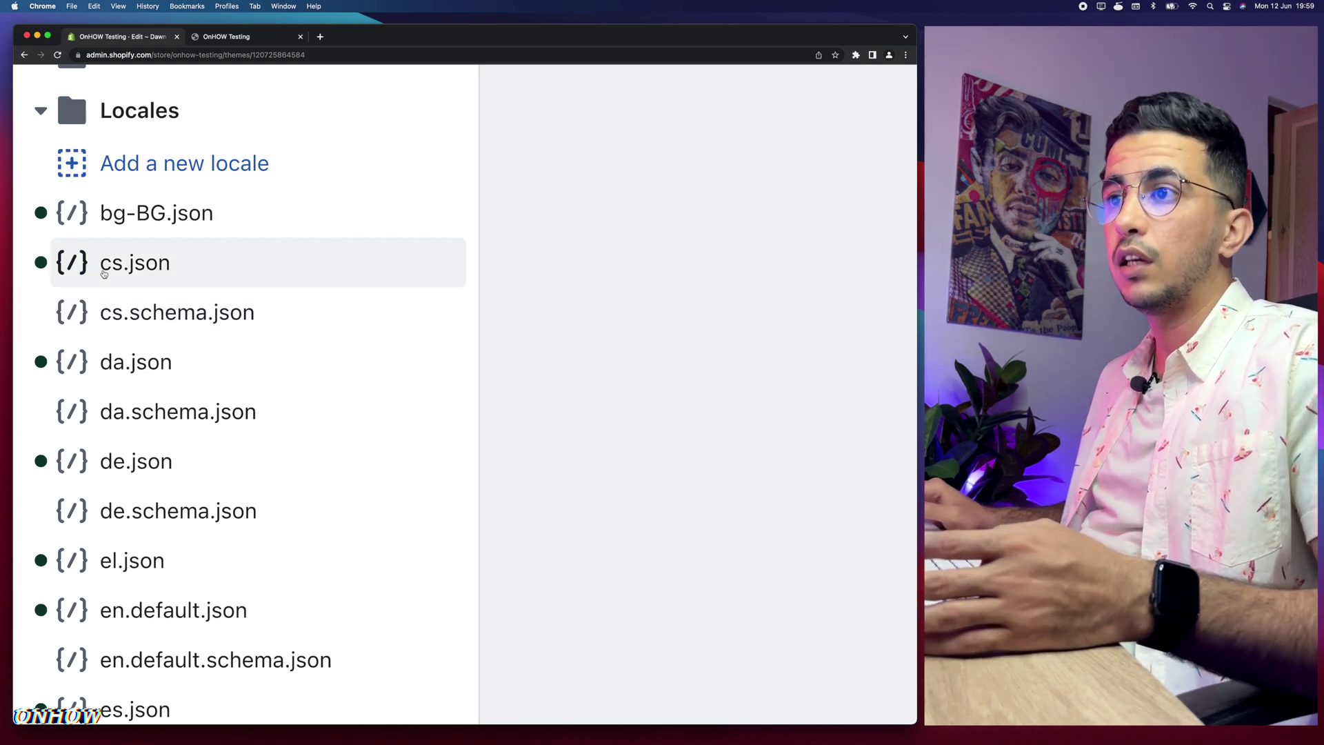
{"action": "scroll", "coordinate": [131, 489], "scroll_direction": "down", "scroll_amount": 1}
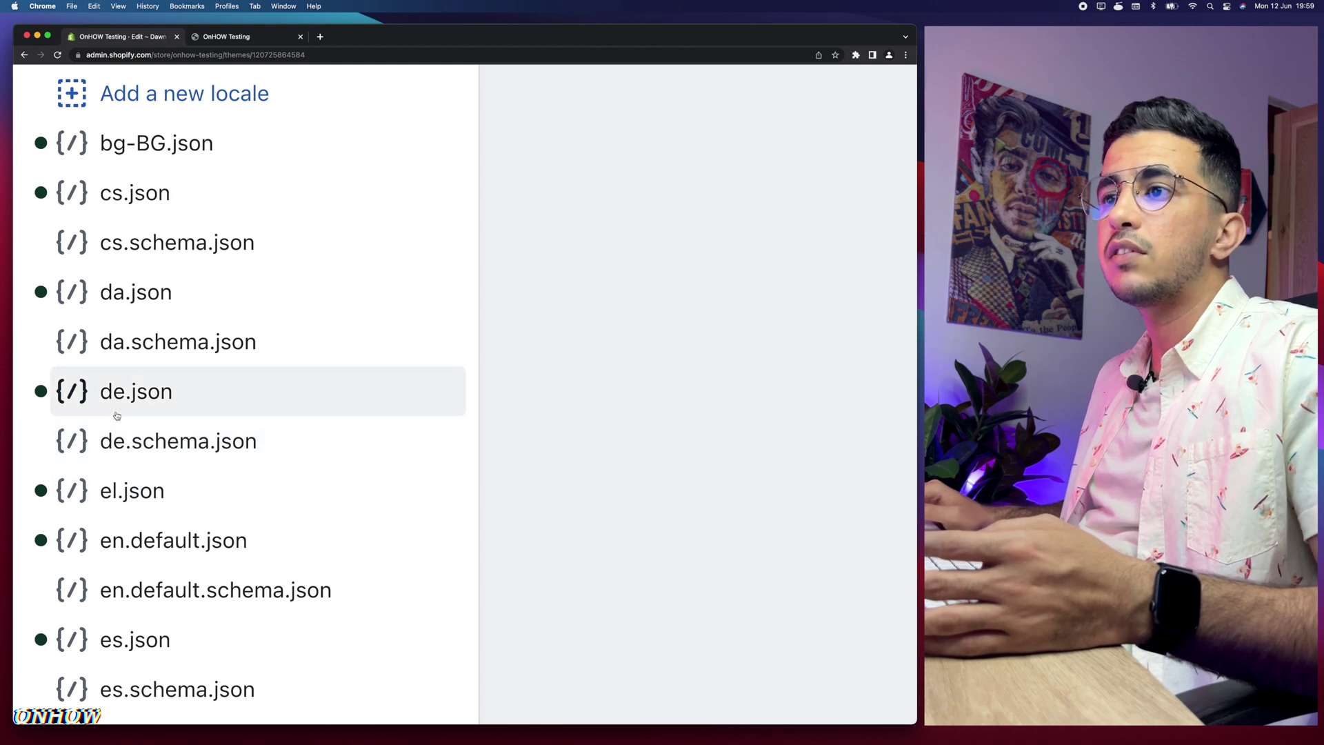
{"action": "scroll", "coordinate": [121, 413], "scroll_direction": "down", "scroll_amount": 2}
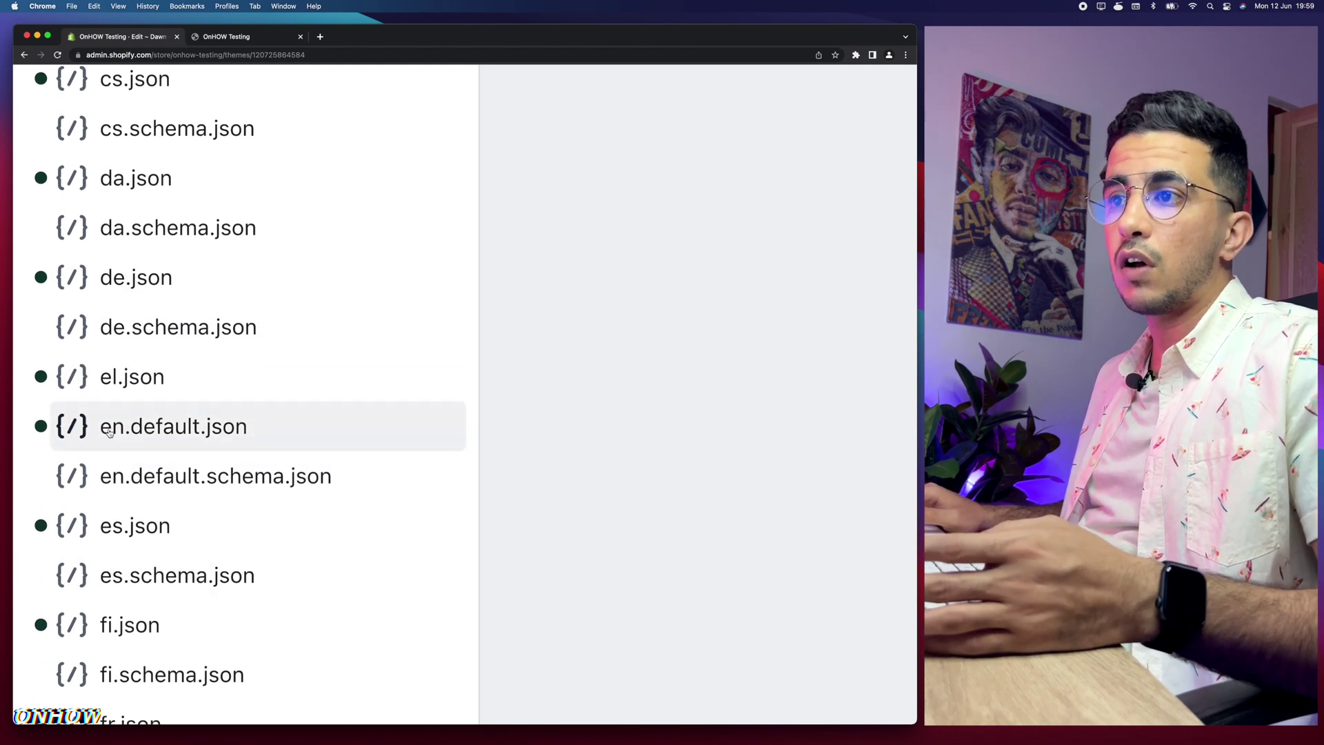
{"action": "scroll", "coordinate": [139, 434], "scroll_direction": "down", "scroll_amount": 2}
{"action": "scroll", "coordinate": [141, 448], "scroll_direction": "down", "scroll_amount": 3}
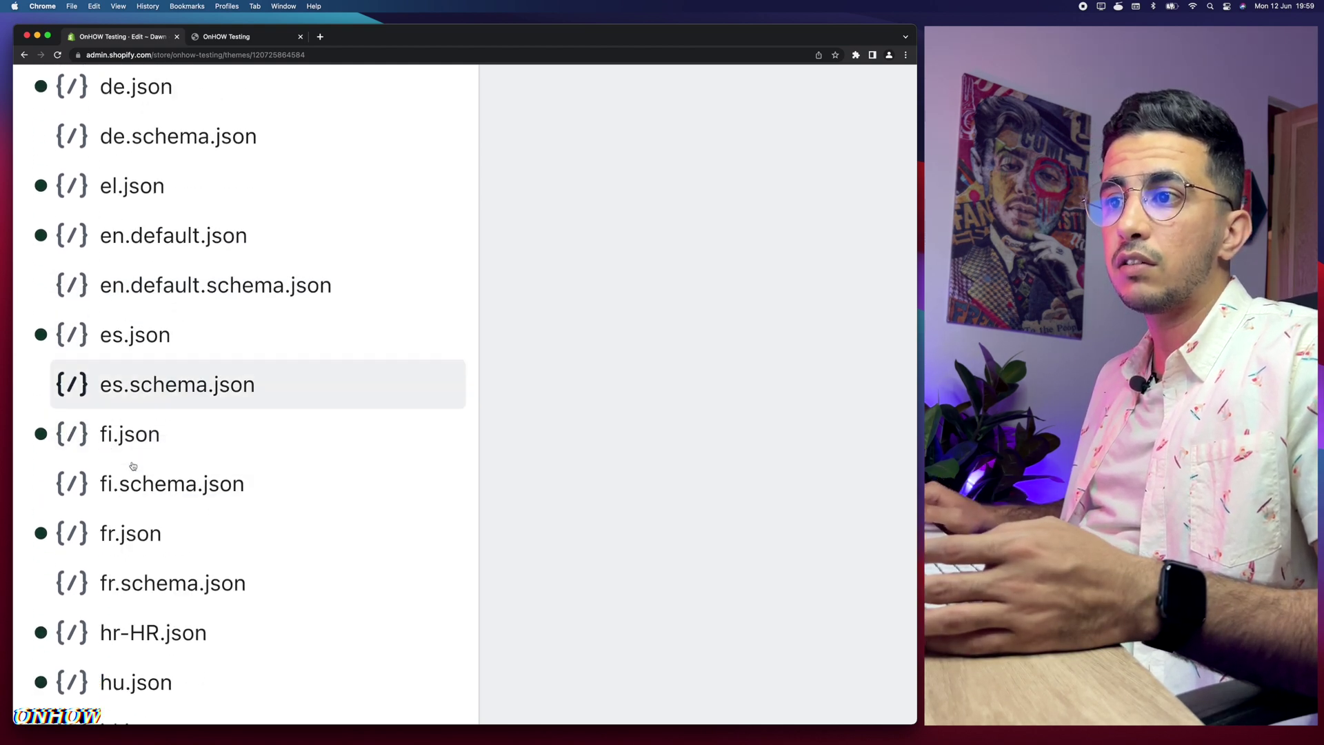
{"action": "scroll", "coordinate": [142, 455], "scroll_direction": "down", "scroll_amount": 3}
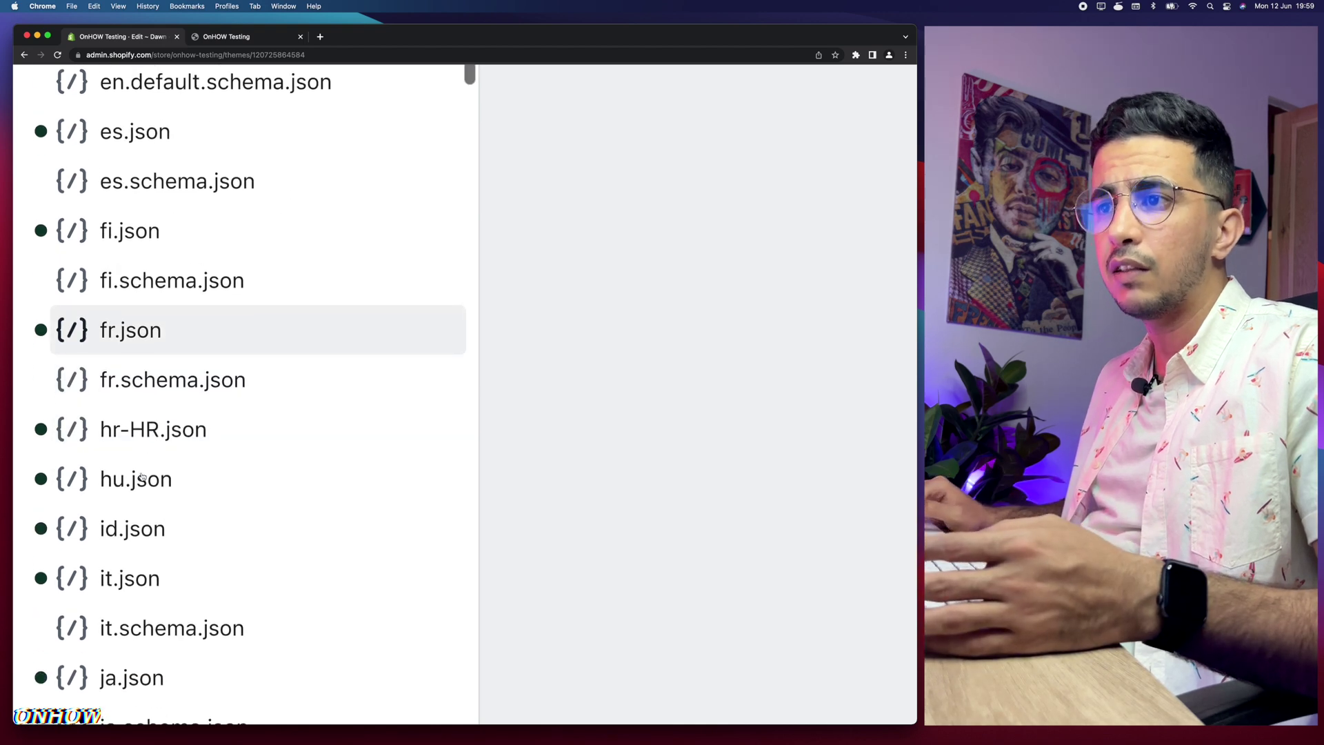
{"action": "scroll", "coordinate": [124, 386], "scroll_direction": "down", "scroll_amount": 2}
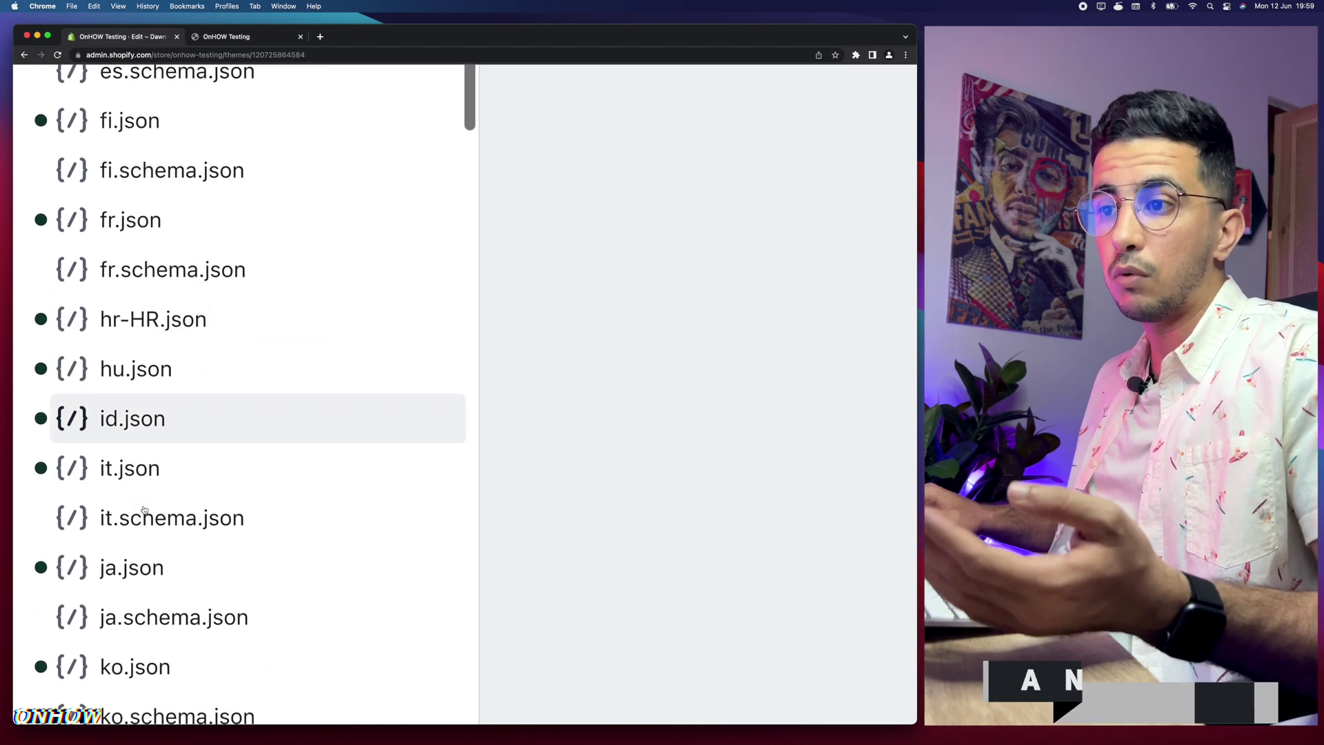
- Open the en.default.json locale file in the code editor
{"action": "scroll", "coordinate": [143, 508], "scroll_direction": "up", "scroll_amount": 7}
{"action": "scroll", "coordinate": [143, 508], "scroll_direction": "up", "scroll_amount": 3}
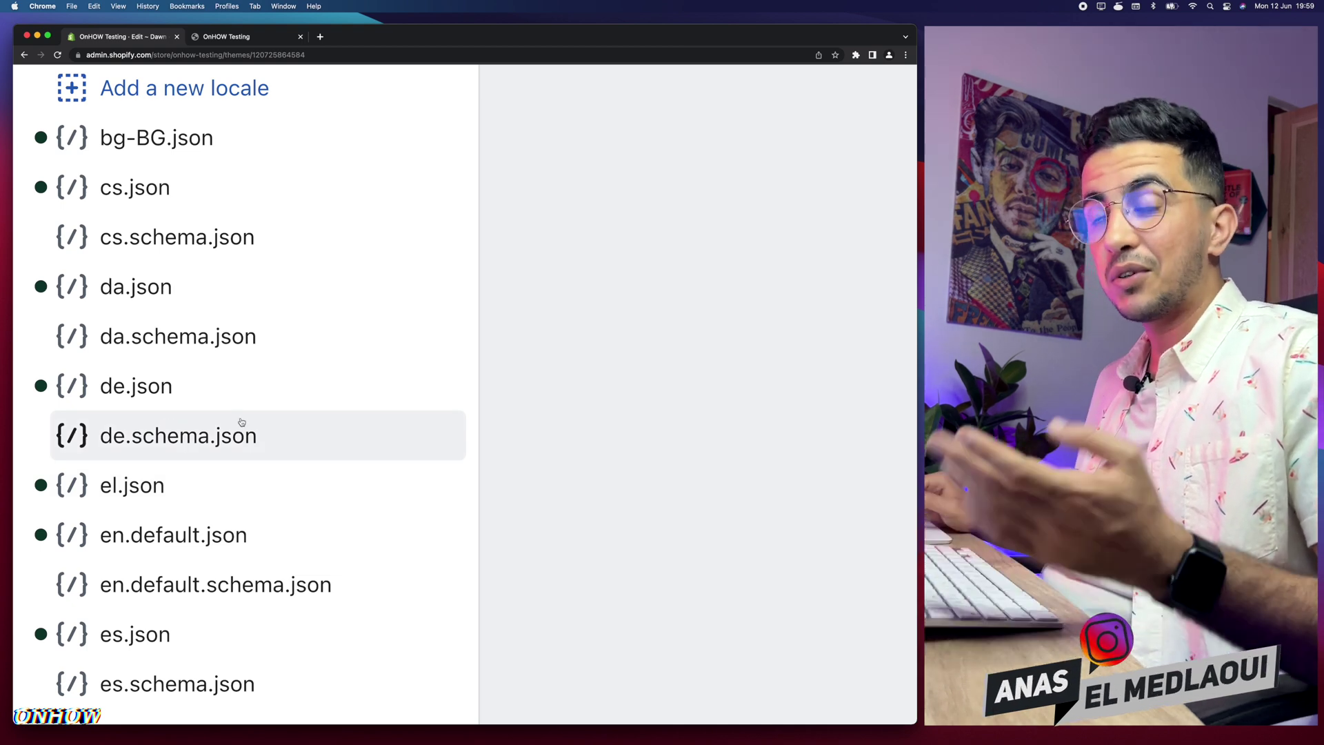
{"action": "scroll", "coordinate": [241, 422], "scroll_direction": "up", "scroll_amount": 4}
{"action": "scroll", "coordinate": [242, 422], "scroll_direction": "down", "scroll_amount": 6}
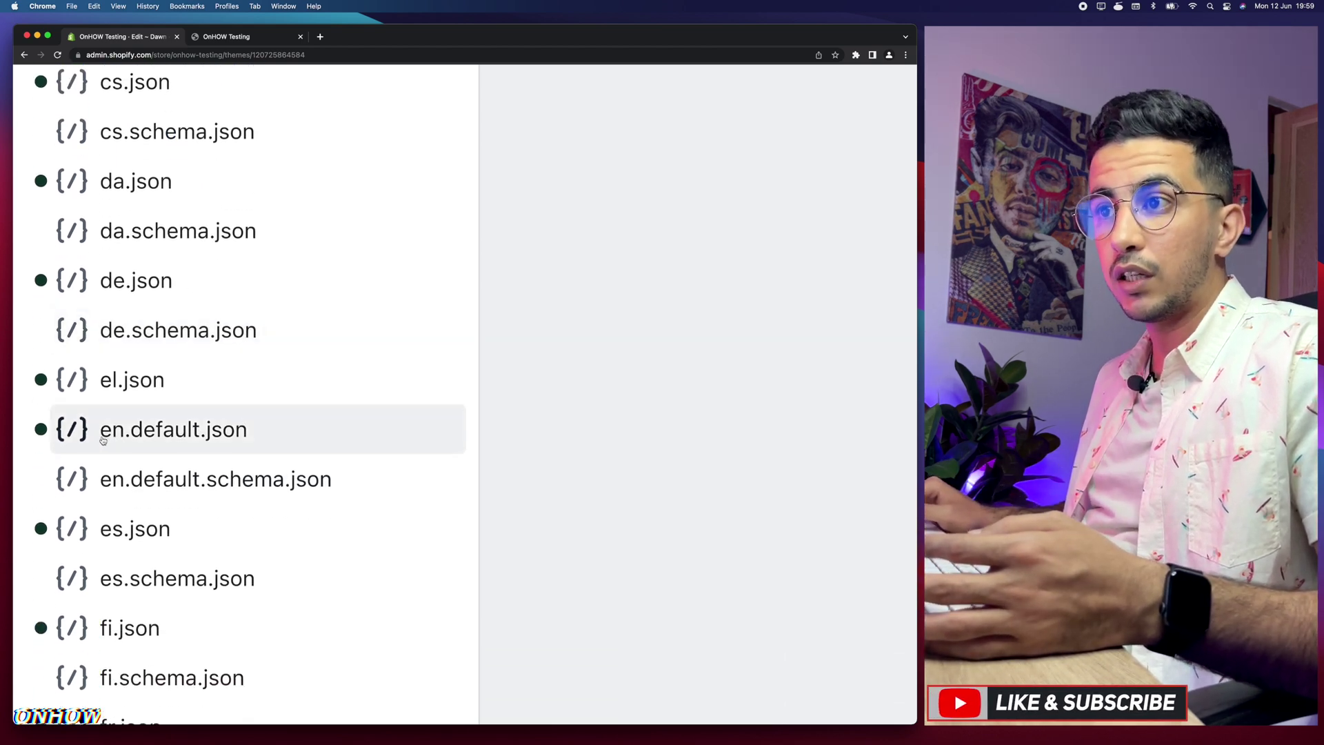
{"action": "left_click", "coordinate": [172, 437]}
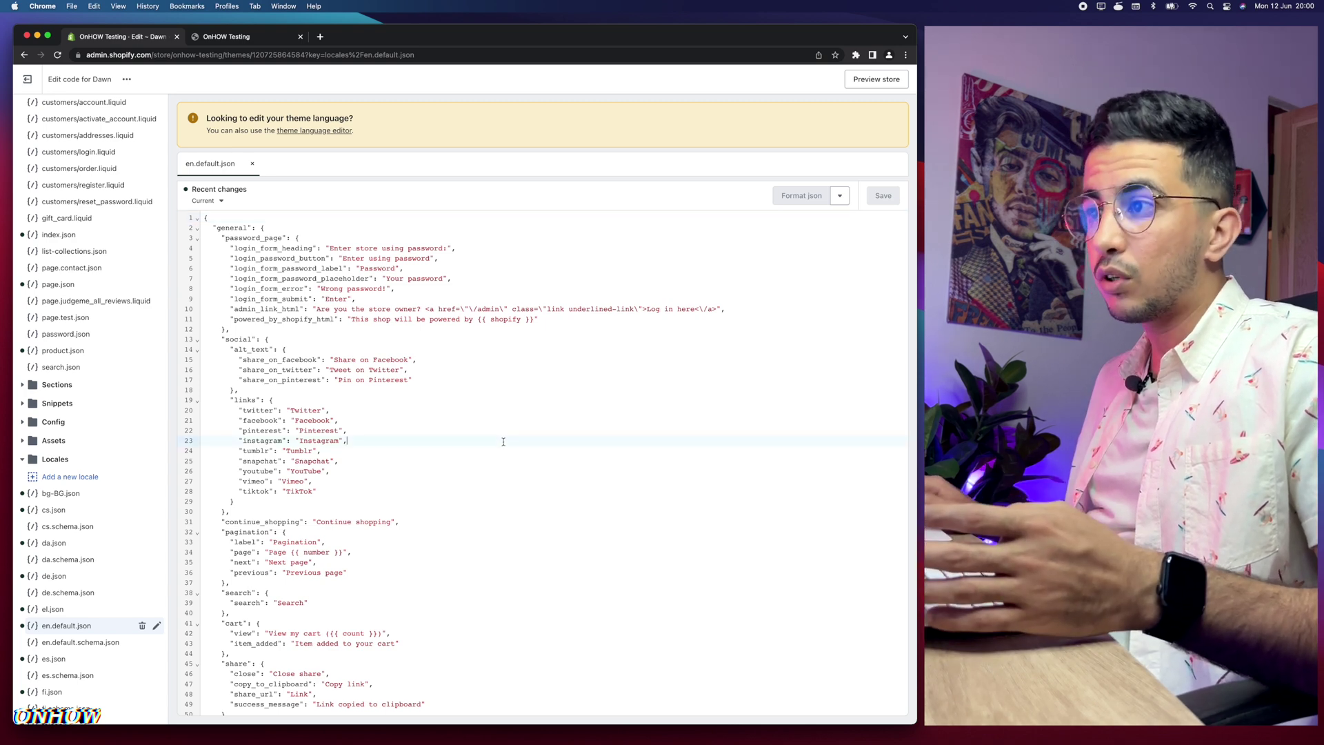
- Place the cursor inside the en.default.json code to start editing
{"action": "left_click", "coordinate": [351, 440]}
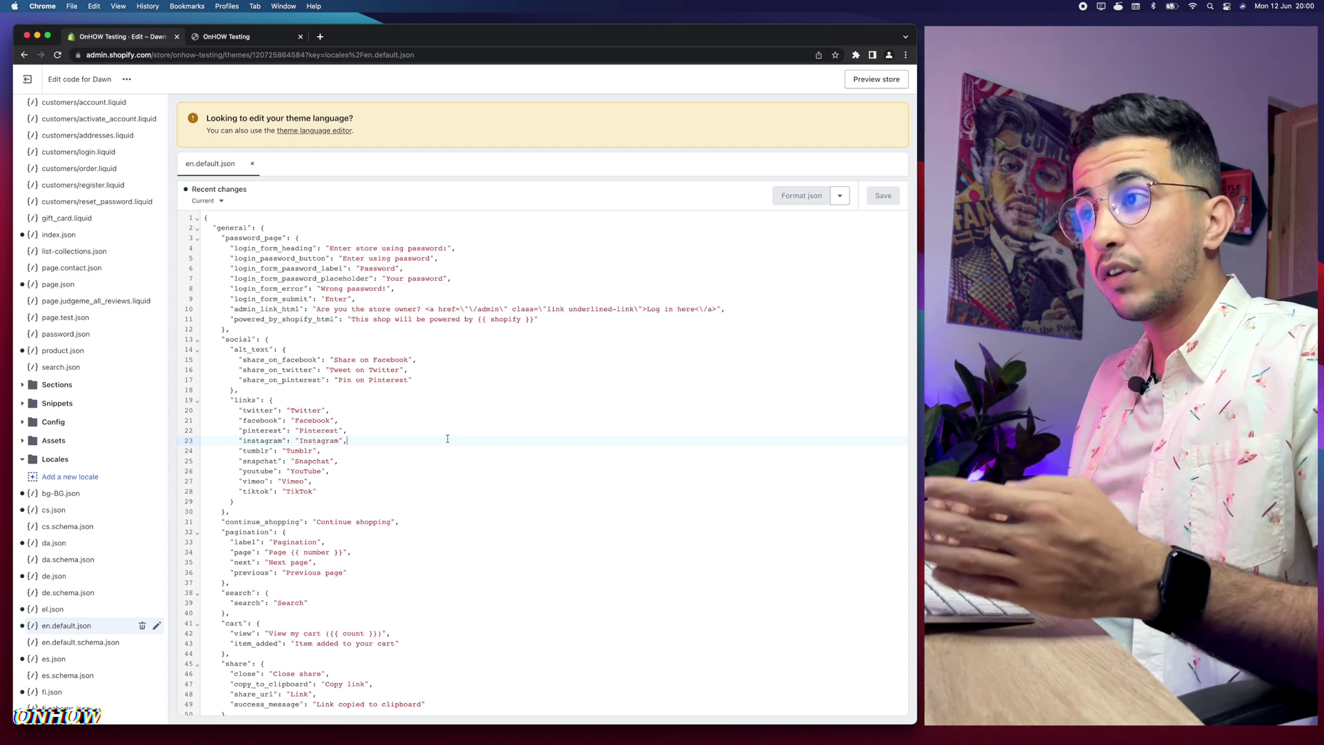
- Search en.default.json for 'view all' and jump to the first match on line 250
{"action": "key", "text": "super+f"}
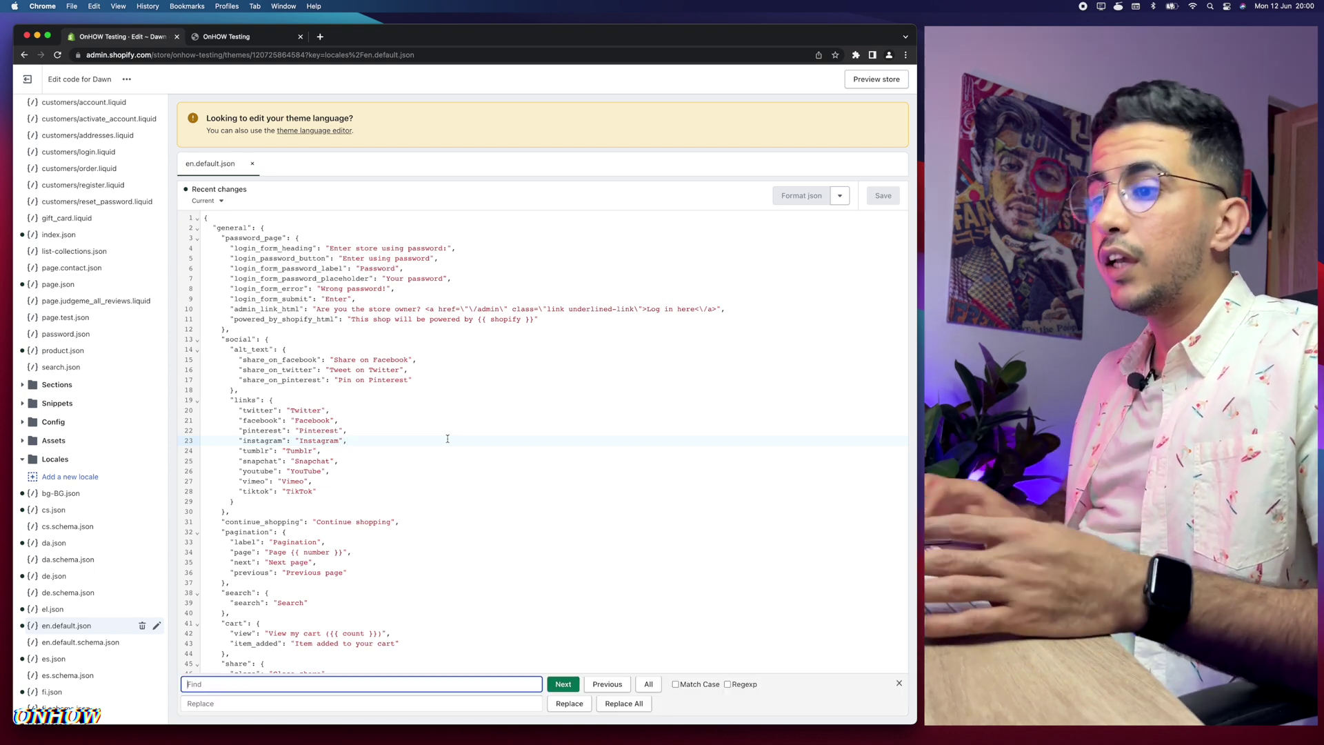
{"action": "left_click", "coordinate": [222, 683]}
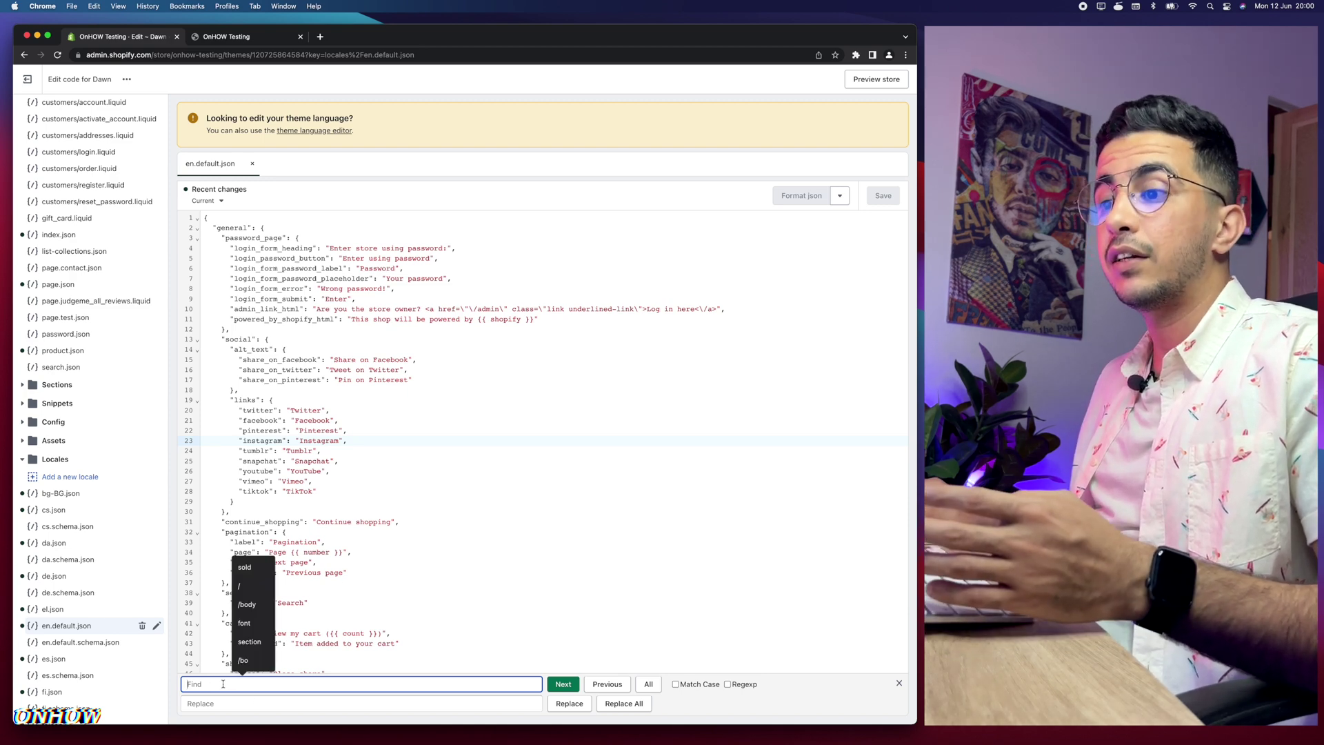
{"action": "type", "text": "vie"}
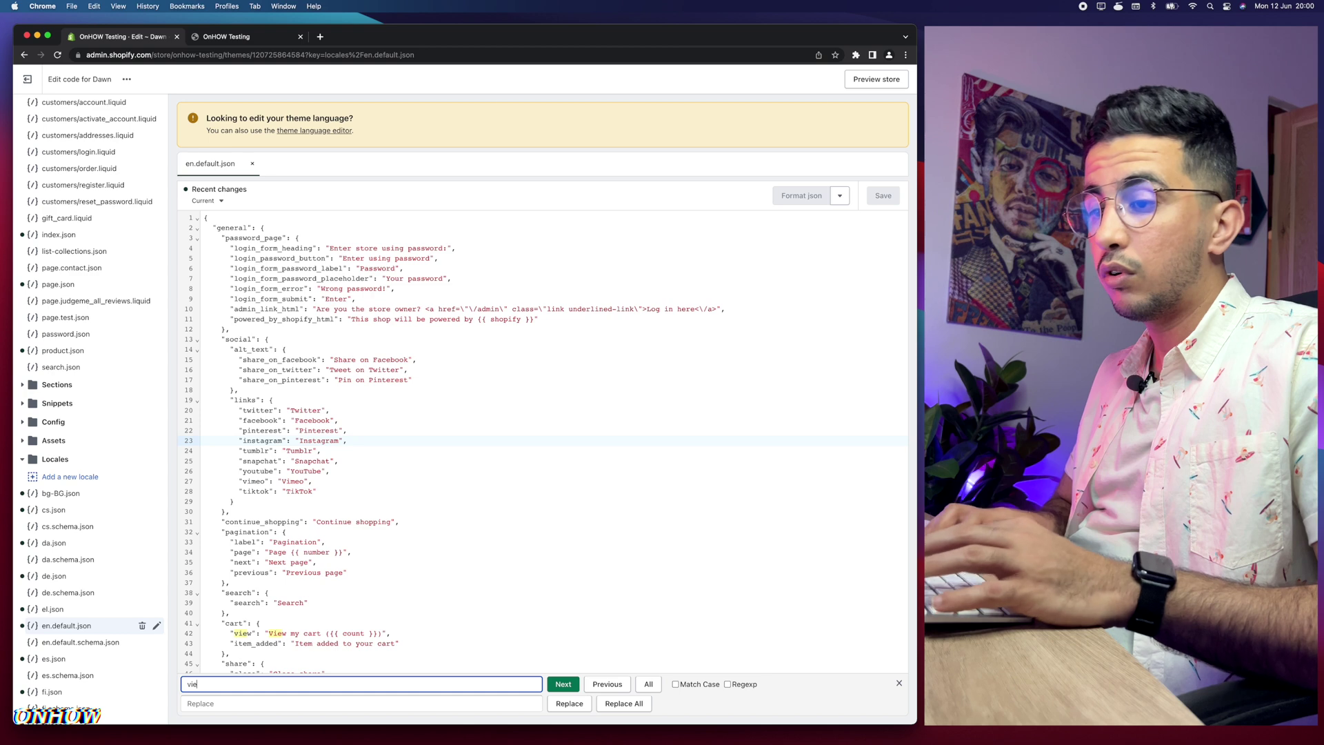
{"action": "type", "text": "w all"}
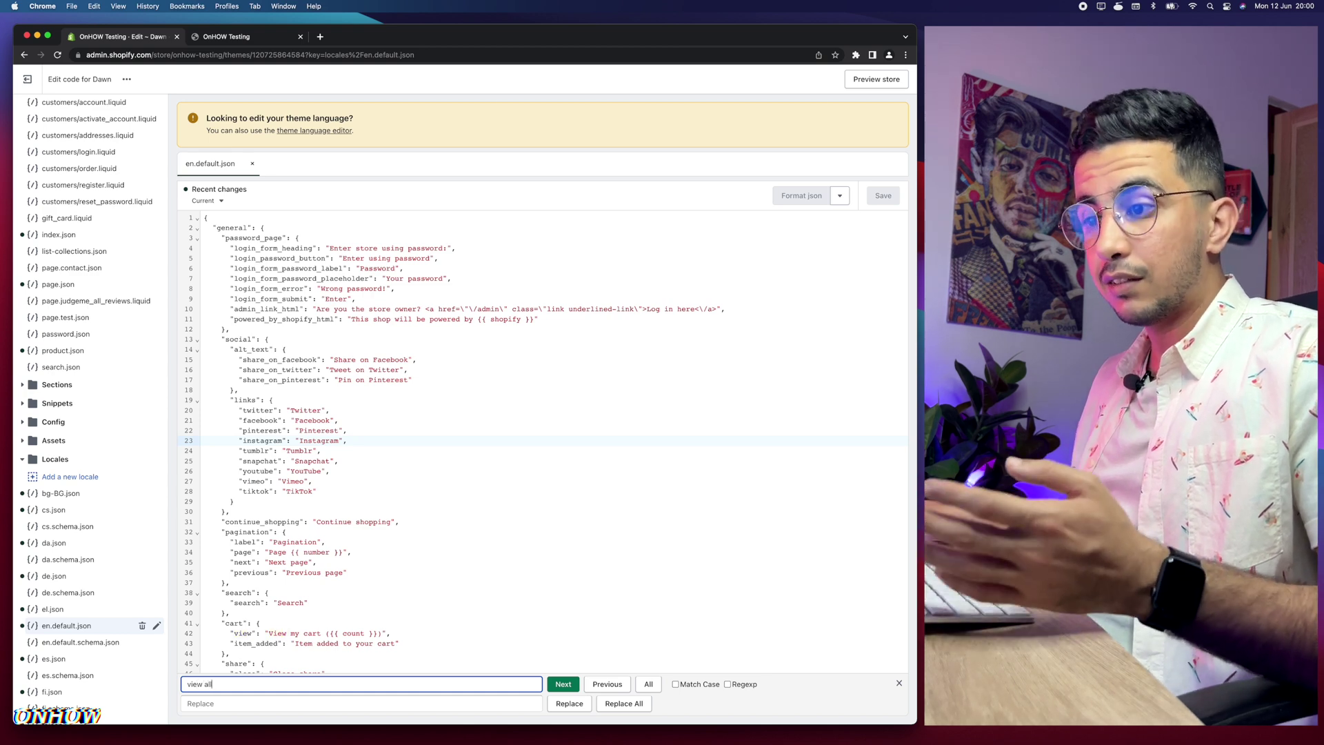
{"action": "key", "text": "Return"}
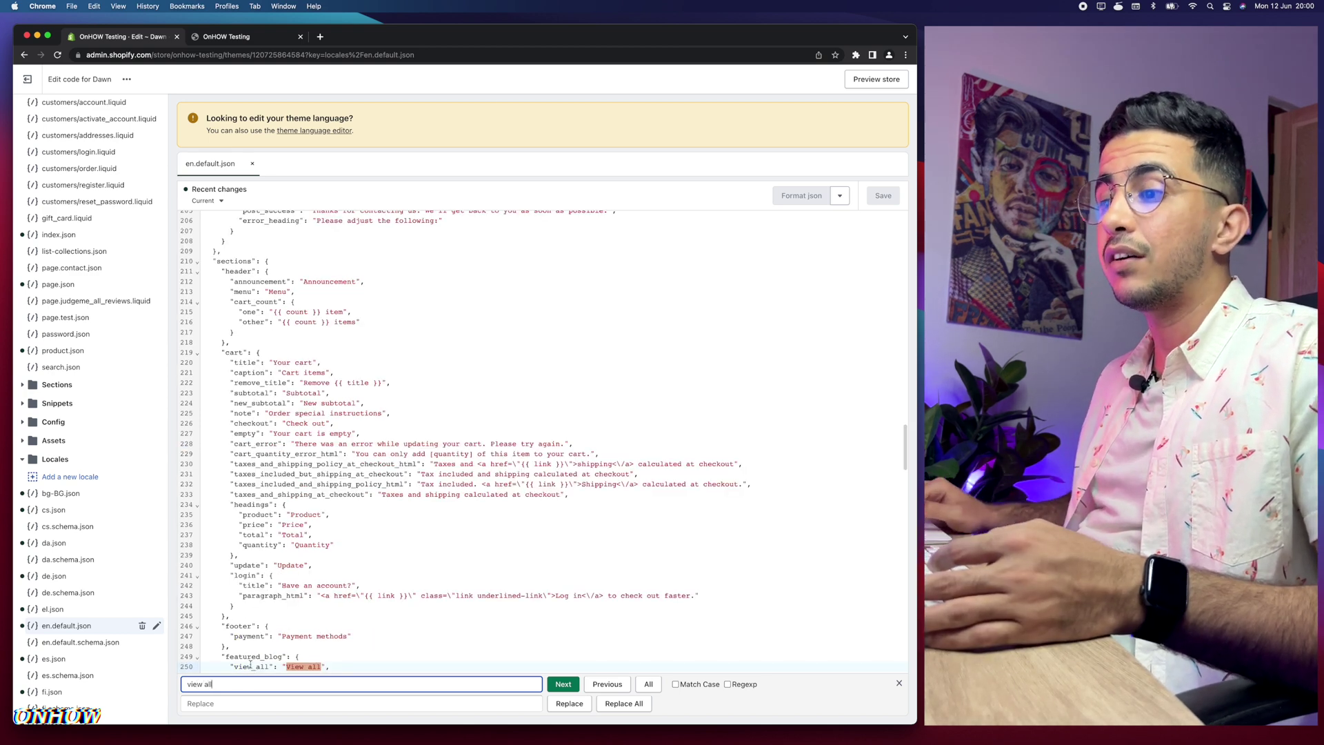
{"action": "scroll", "coordinate": [327, 624], "scroll_direction": "down", "scroll_amount": 3}
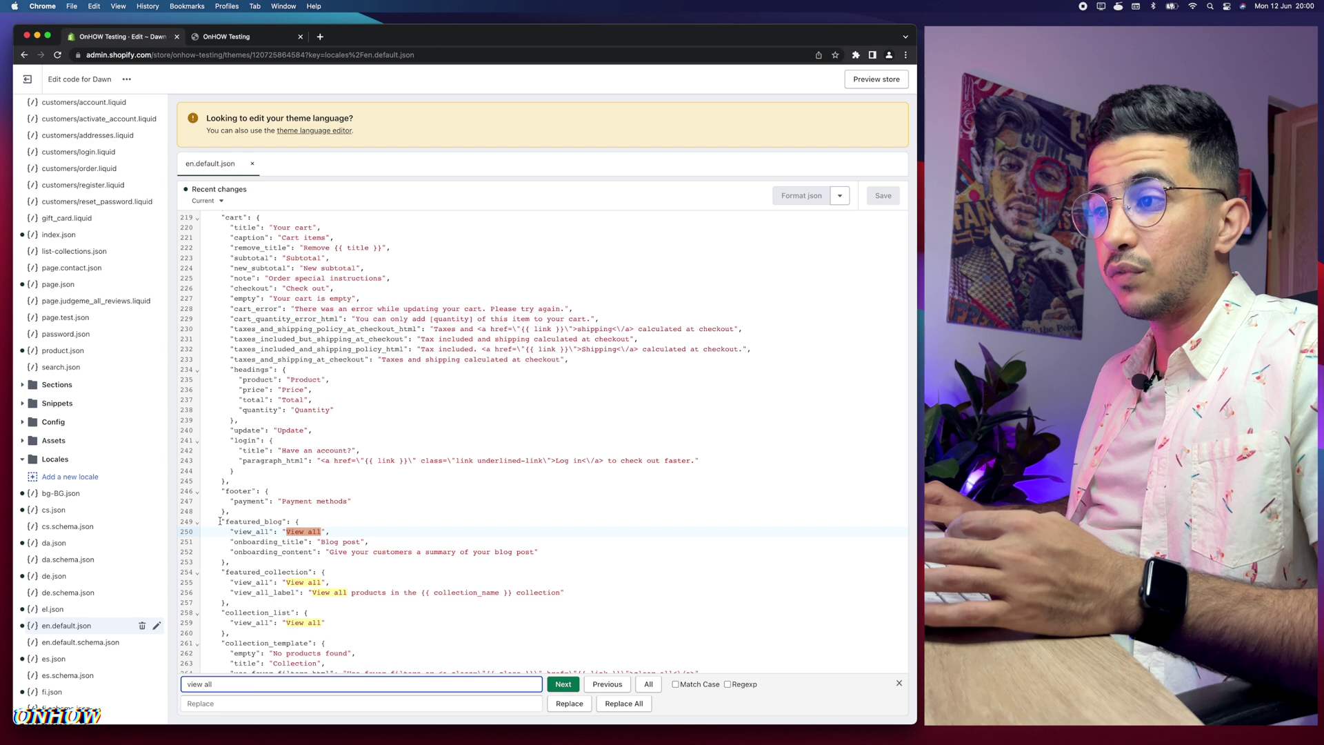
{"action": "left_click_drag", "start_coordinate": [220, 521], "coordinate": [228, 633]}
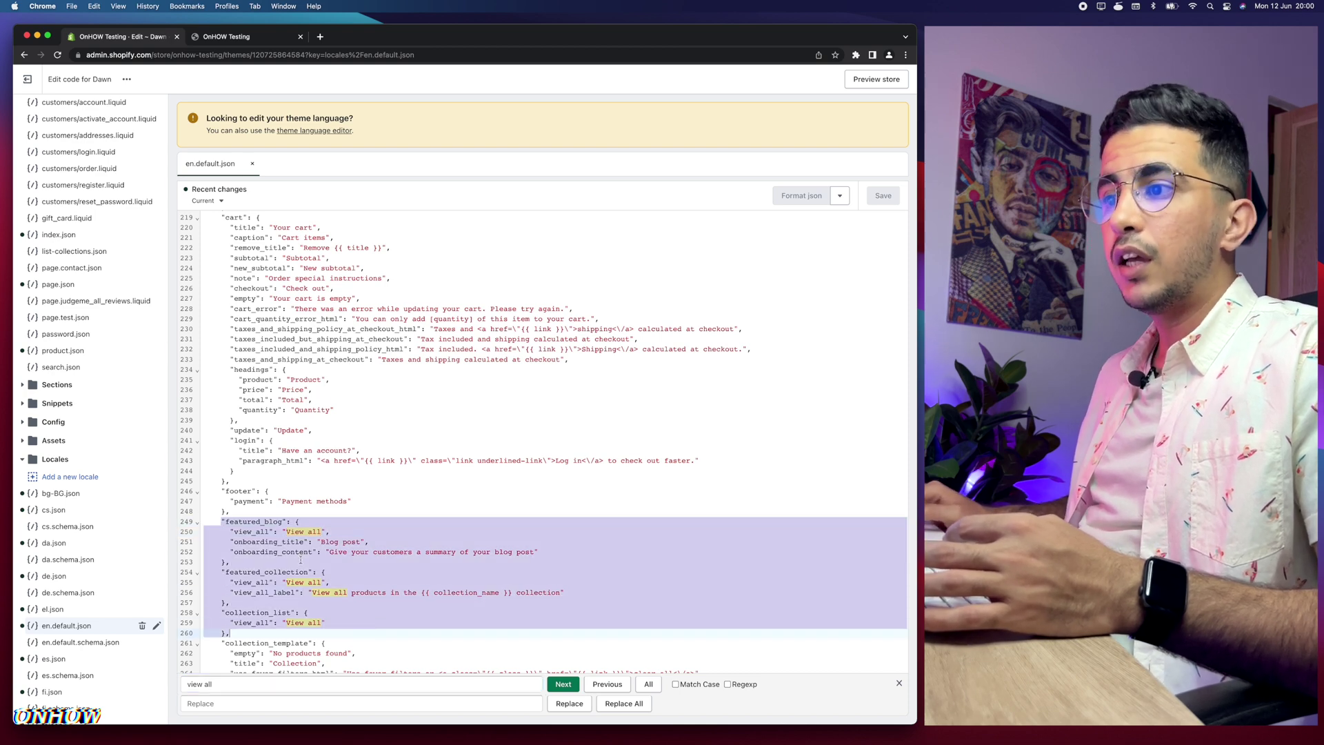
{"action": "left_click", "coordinate": [291, 541]}
{"action": "left_click_drag", "start_coordinate": [226, 520], "coordinate": [281, 520]}
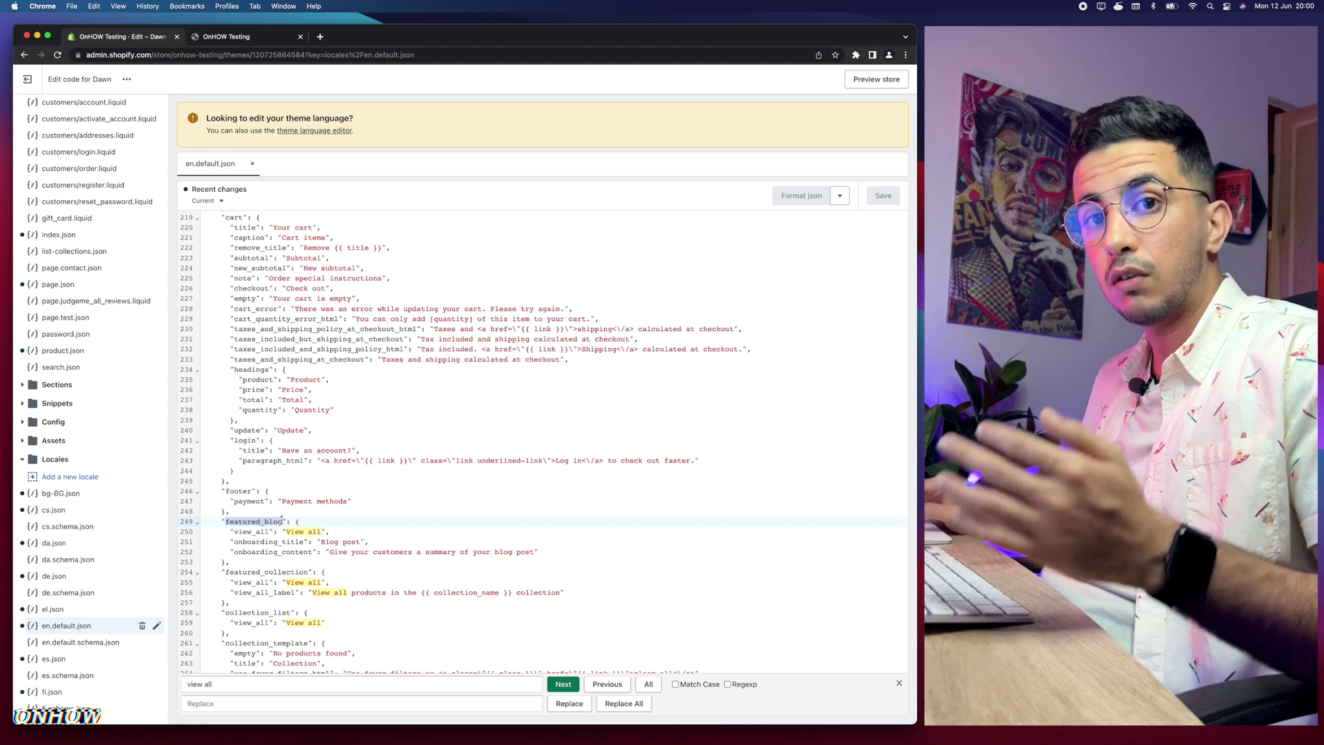
{"action": "left_click_drag", "start_coordinate": [225, 572], "coordinate": [308, 572]}
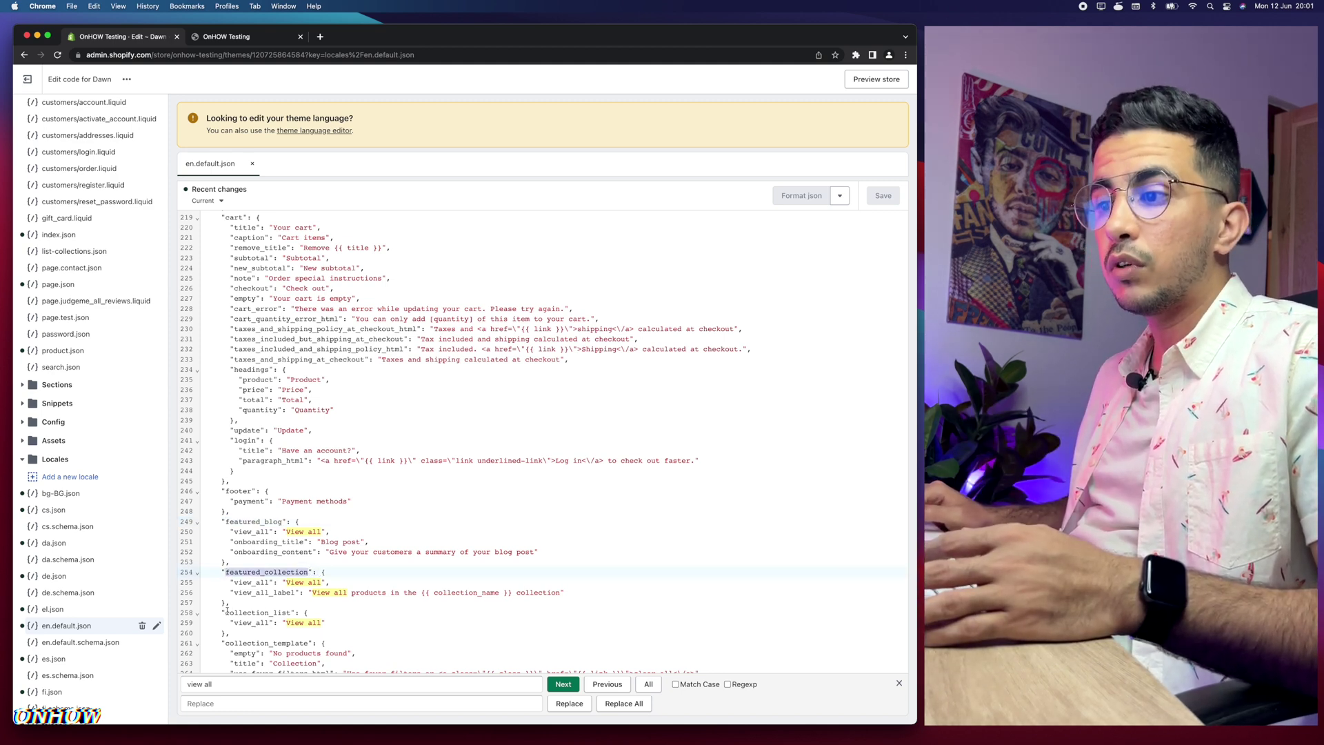
{"action": "left_click_drag", "start_coordinate": [225, 612], "coordinate": [288, 613]}
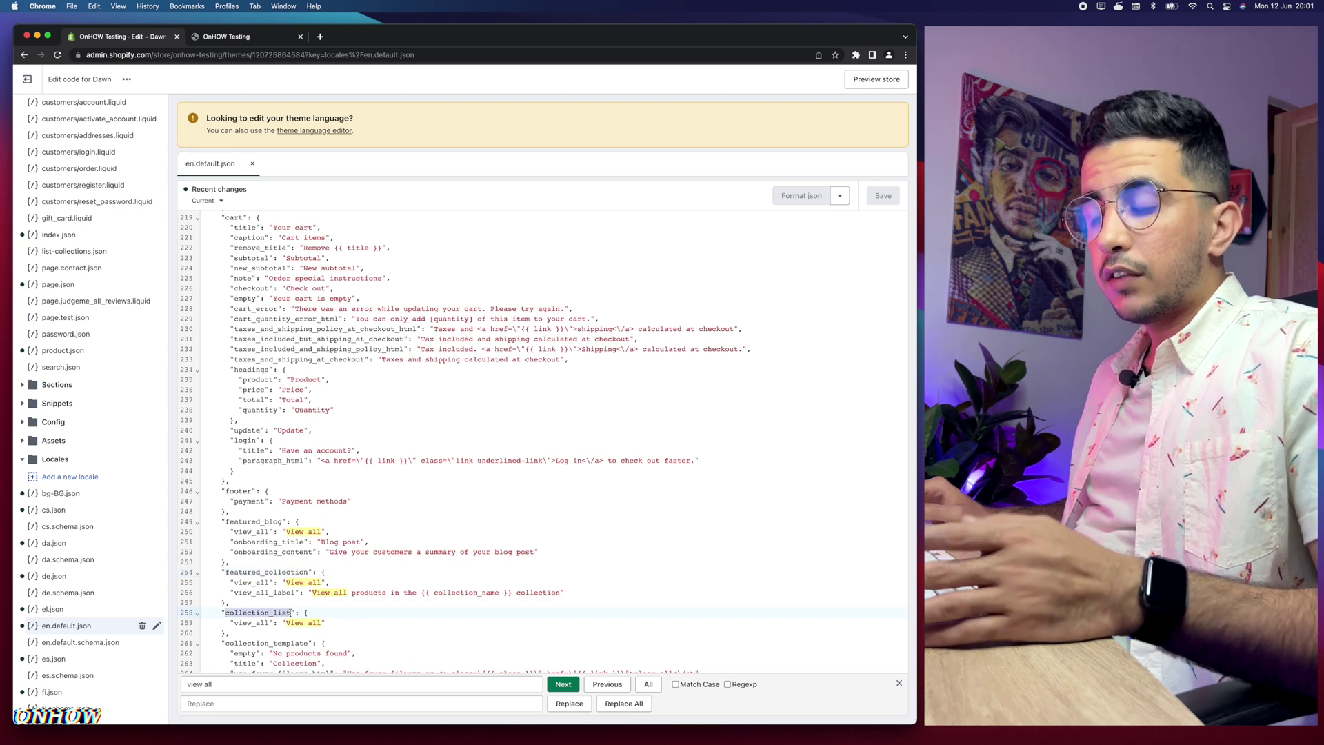
{"action": "left_click", "coordinate": [310, 612]}
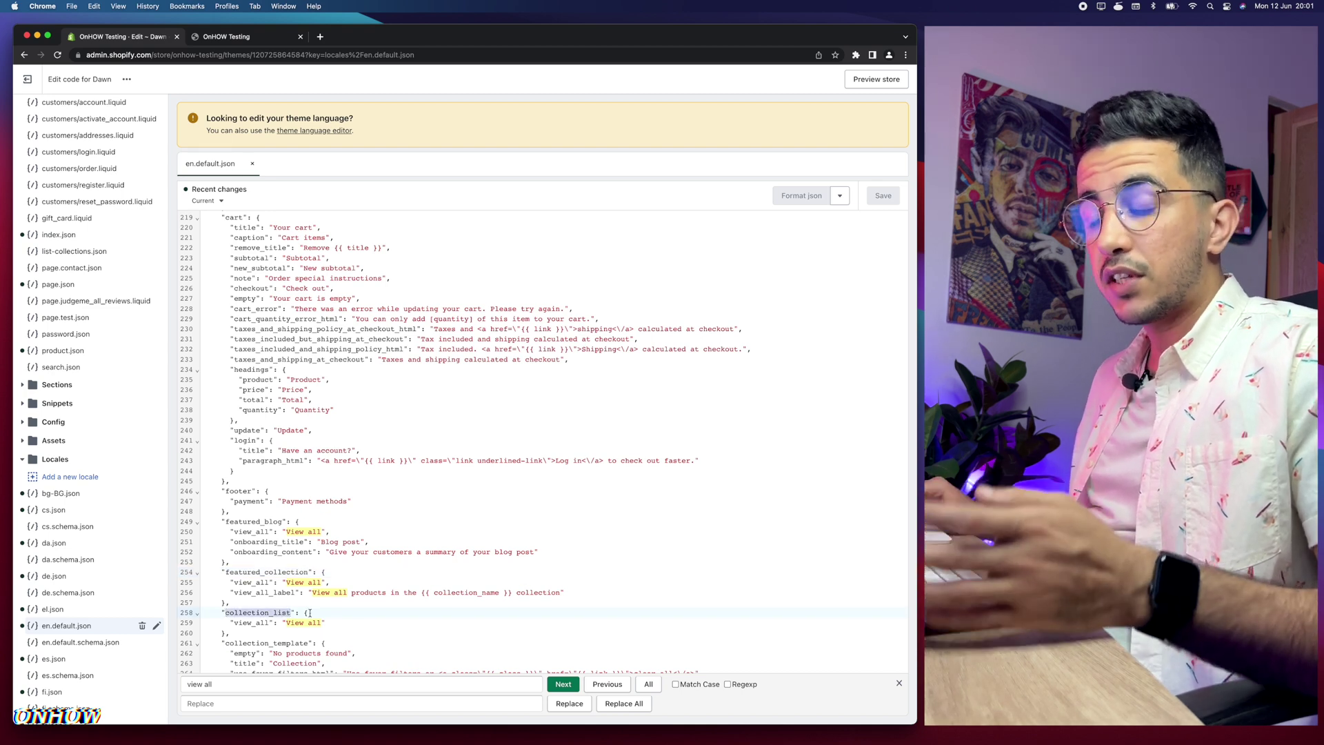
{"action": "left_click", "coordinate": [248, 37]}
{"action": "scroll", "coordinate": [124, 212], "scroll_direction": "up", "scroll_amount": 5}
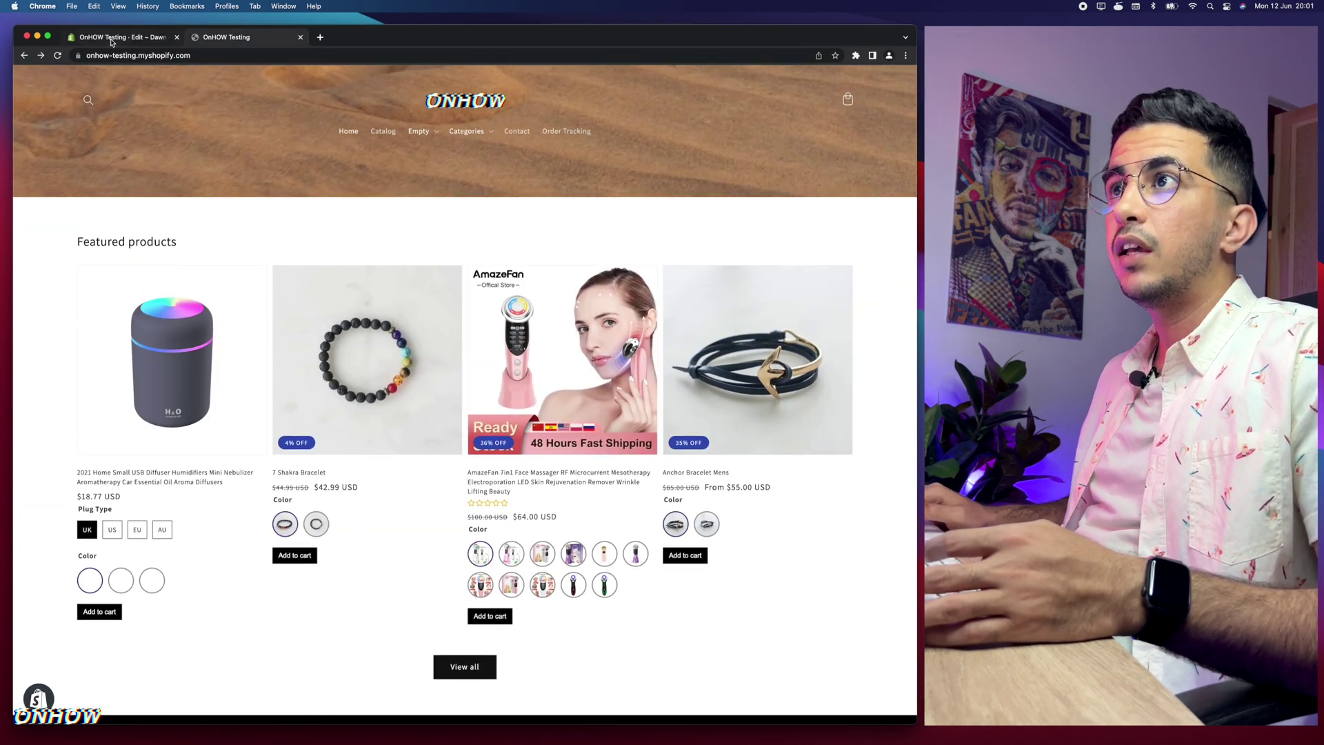
{"action": "key", "text": "super+1"}
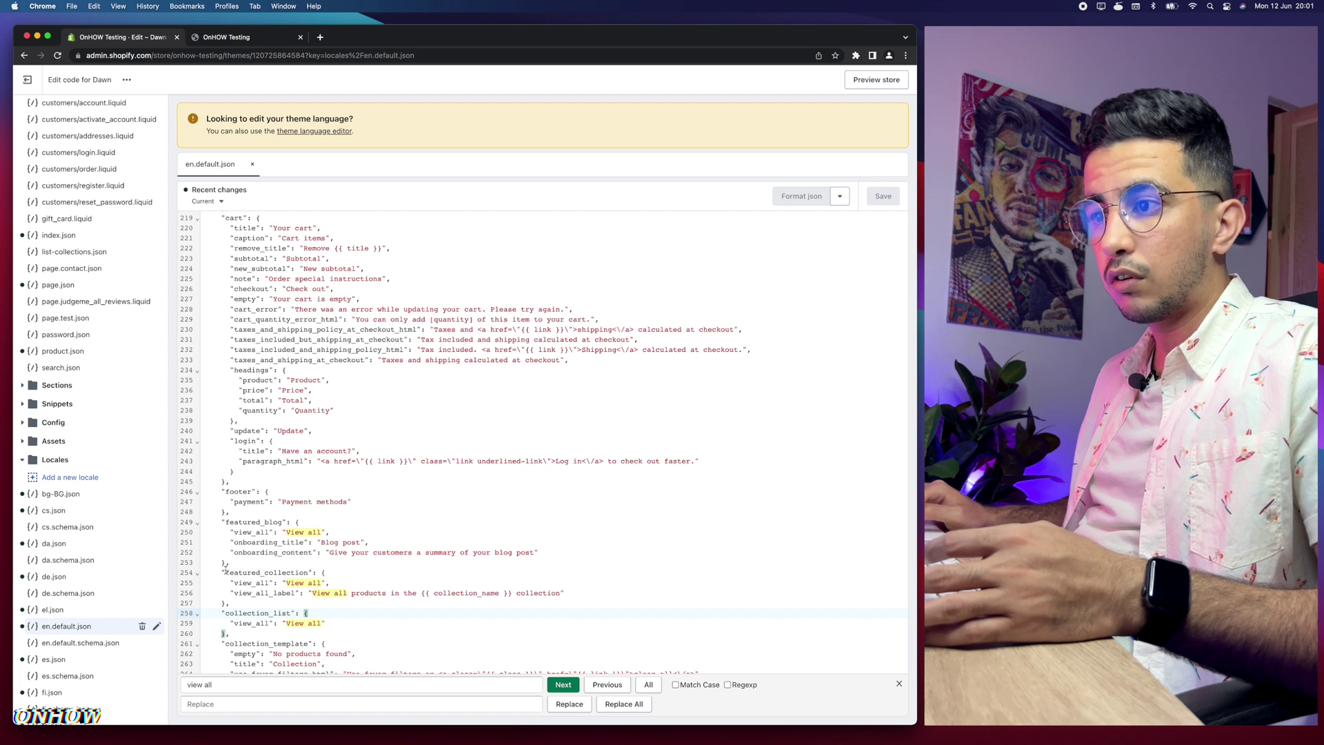
{"action": "left_click", "coordinate": [315, 572]}
{"action": "left_click", "coordinate": [282, 583]}
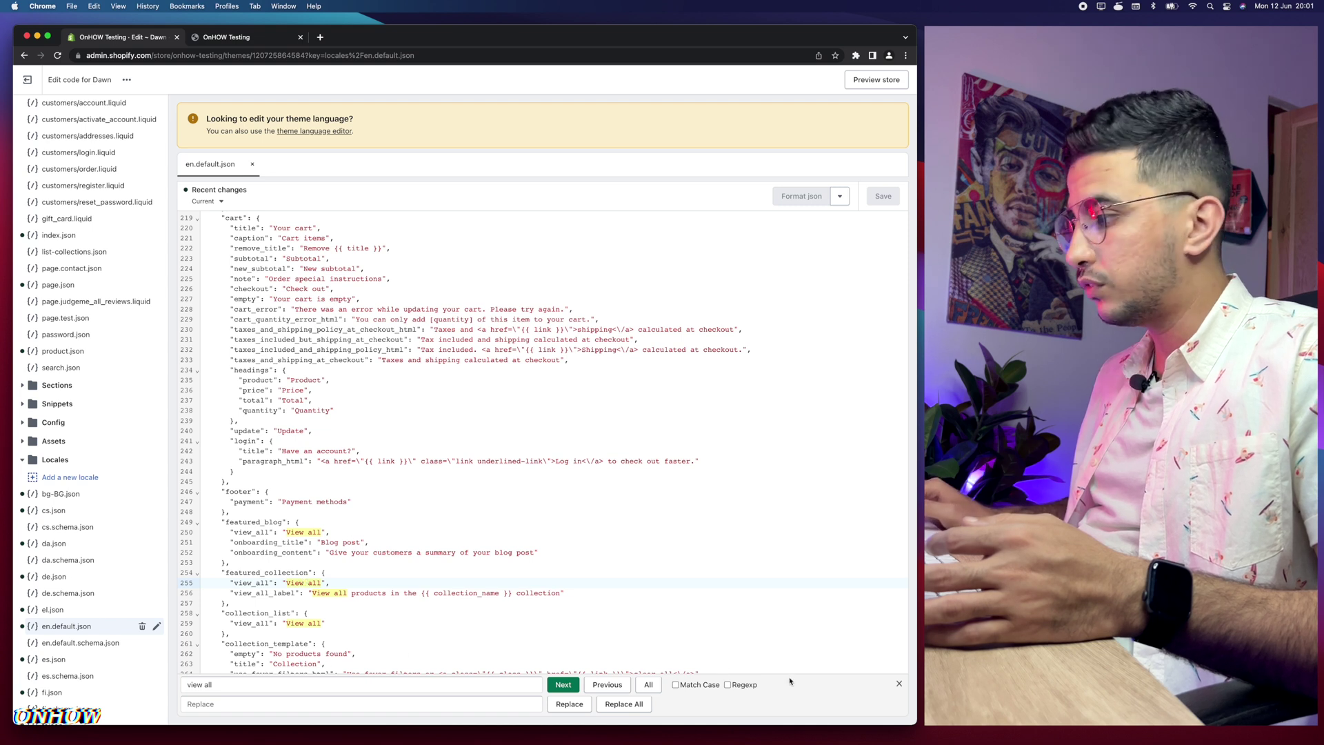
- Close the search and select the featured_collection 'View all' value on line 255
{"action": "left_click", "coordinate": [900, 683]}
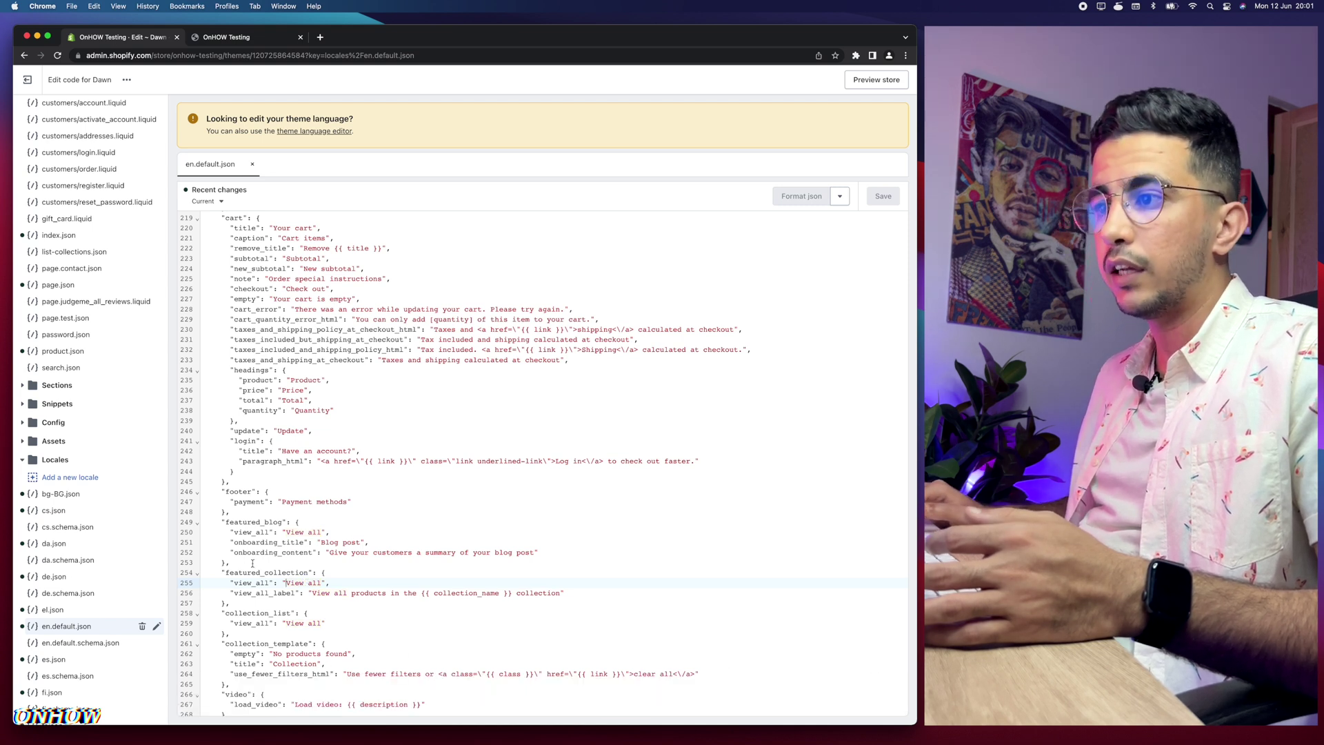
{"action": "left_click_drag", "start_coordinate": [285, 531], "coordinate": [317, 532]}
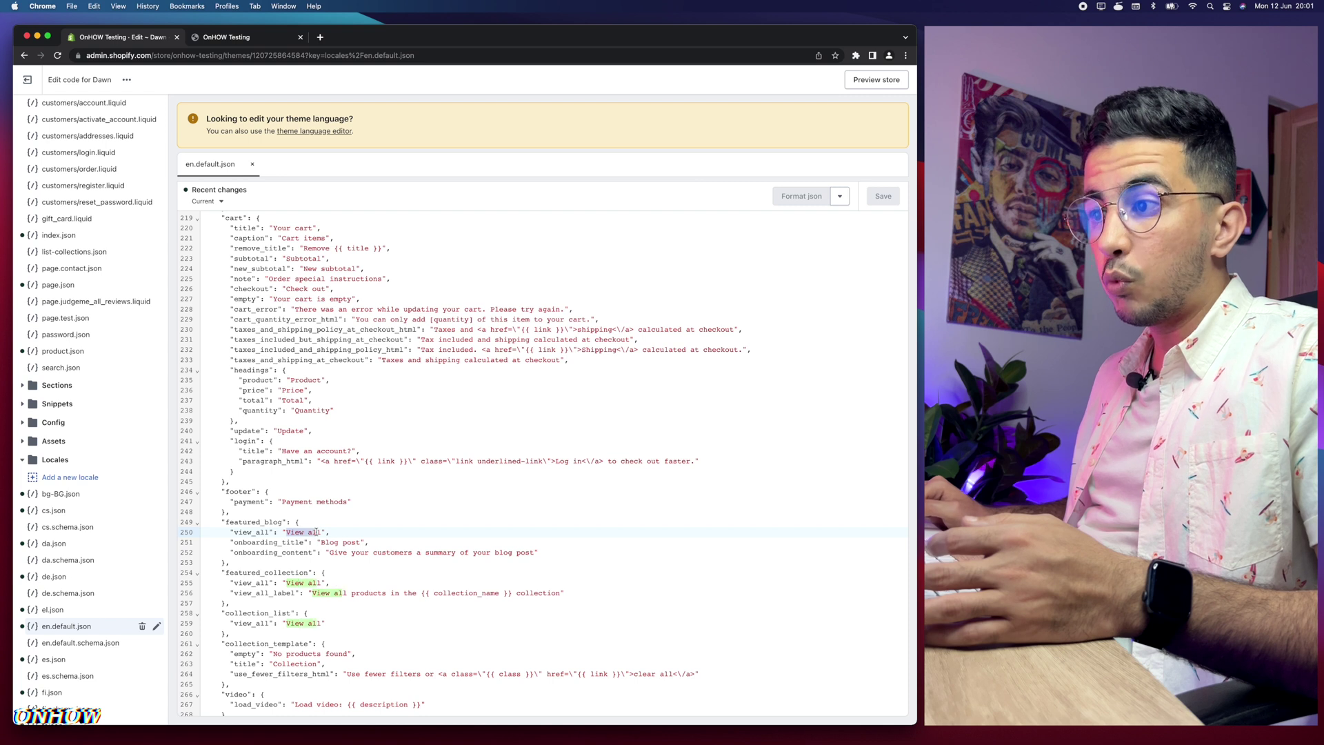
{"action": "left_click_drag", "start_coordinate": [234, 532], "coordinate": [264, 531]}
{"action": "left_click", "coordinate": [264, 531]}
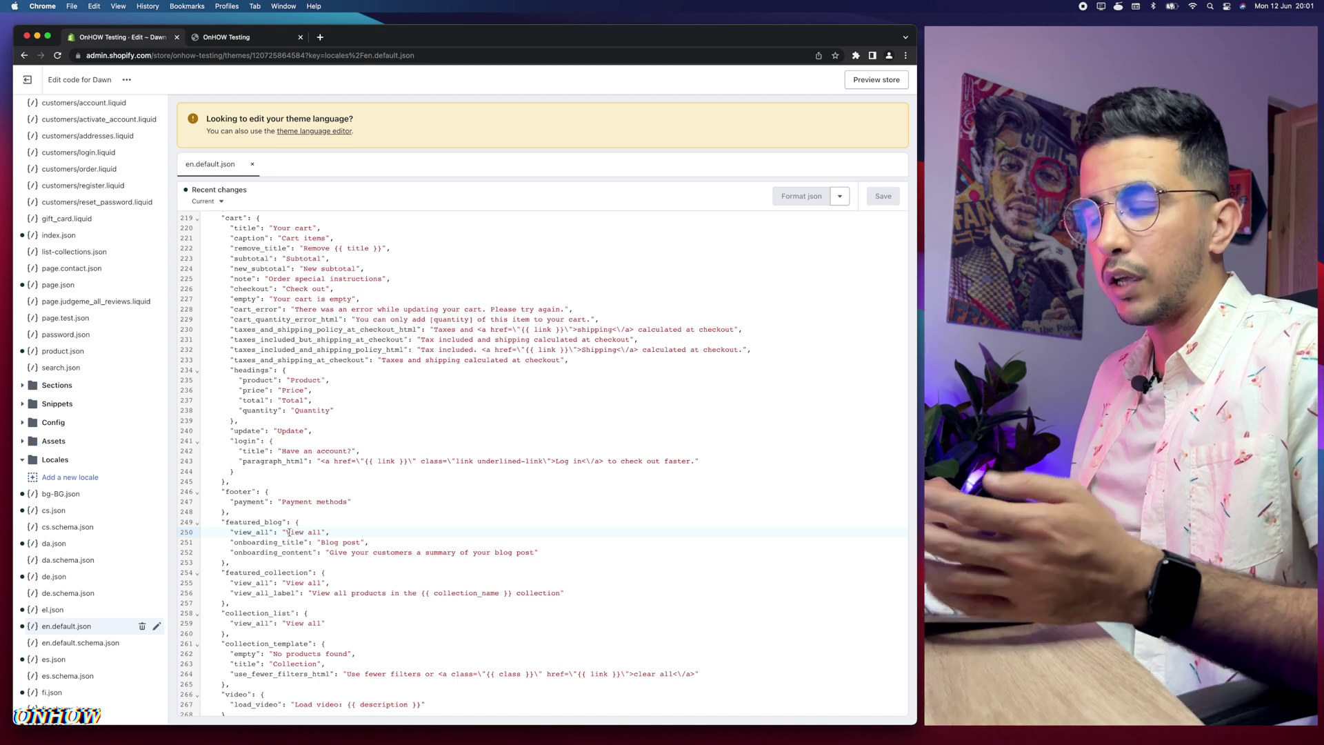
{"action": "left_click_drag", "start_coordinate": [286, 532], "coordinate": [322, 532]}
{"action": "left_click", "coordinate": [311, 583]}
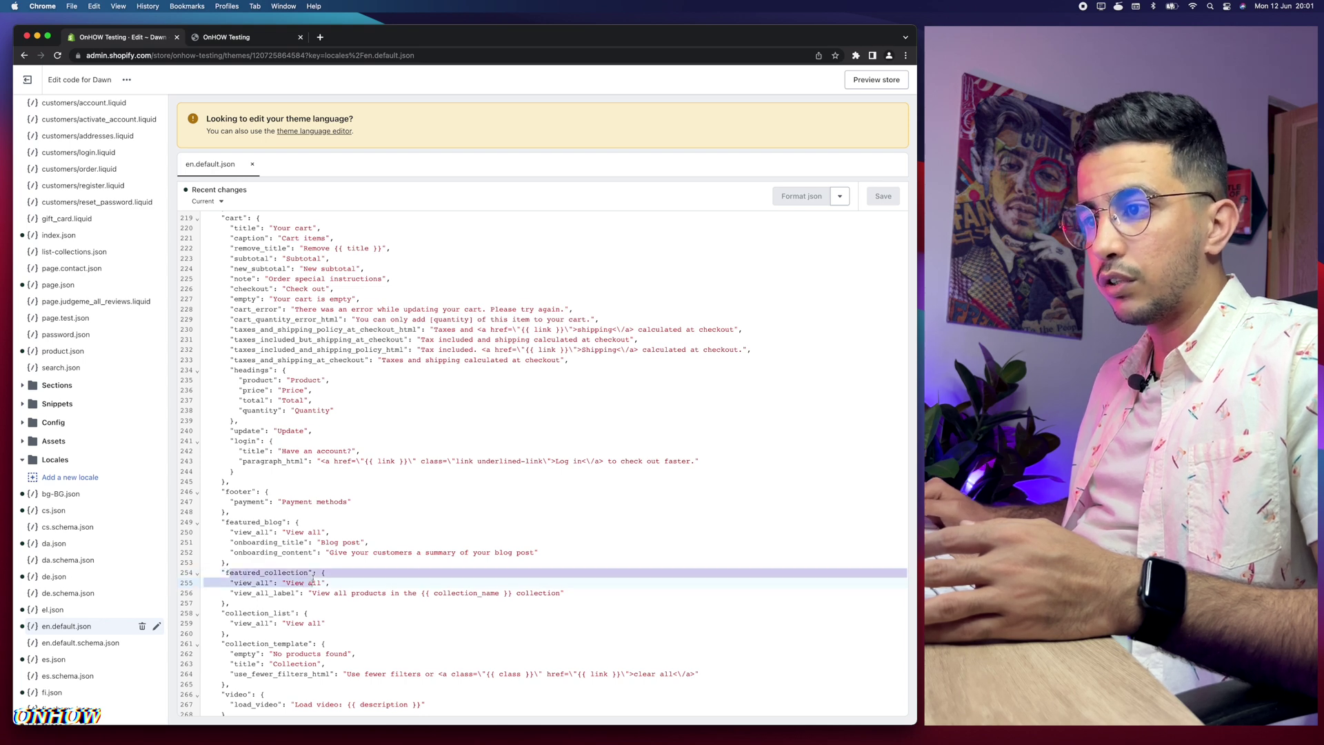
{"action": "left_click", "coordinate": [295, 582]}
{"action": "left_click_drag", "start_coordinate": [287, 583], "coordinate": [319, 582]}
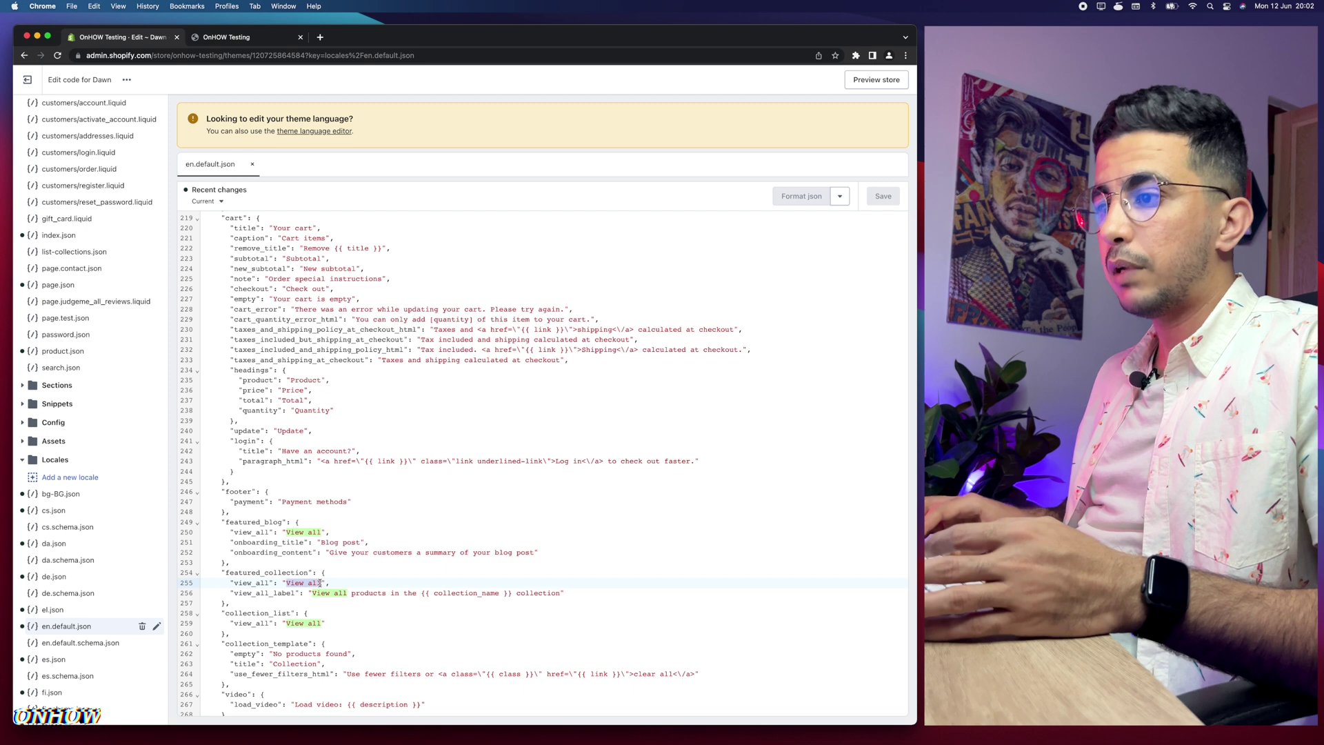
- Replace the featured_collection value on line 255 with 'Hit that like' and save en.default.json
{"action": "type", "text": "Hit that l"}
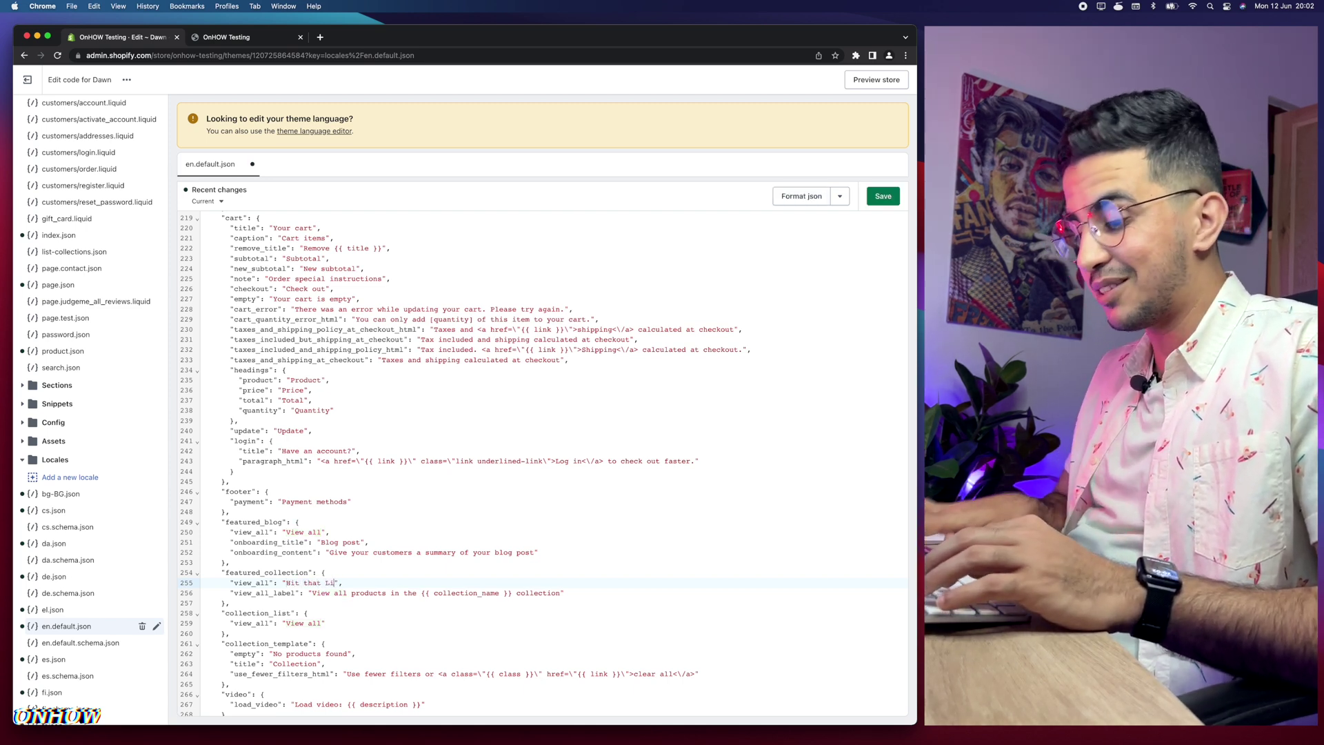
{"action": "type", "text": "ike"}
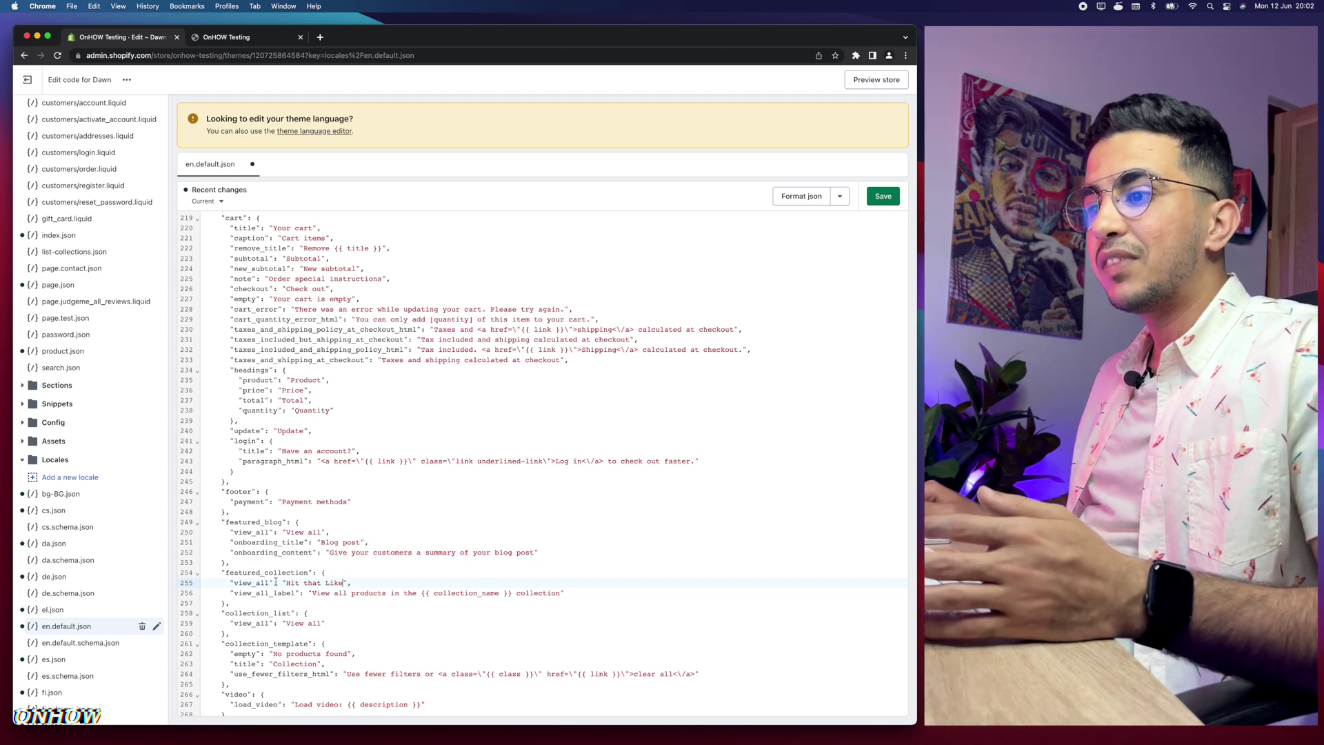
{"action": "left_click_drag", "start_coordinate": [283, 583], "coordinate": [349, 582]}
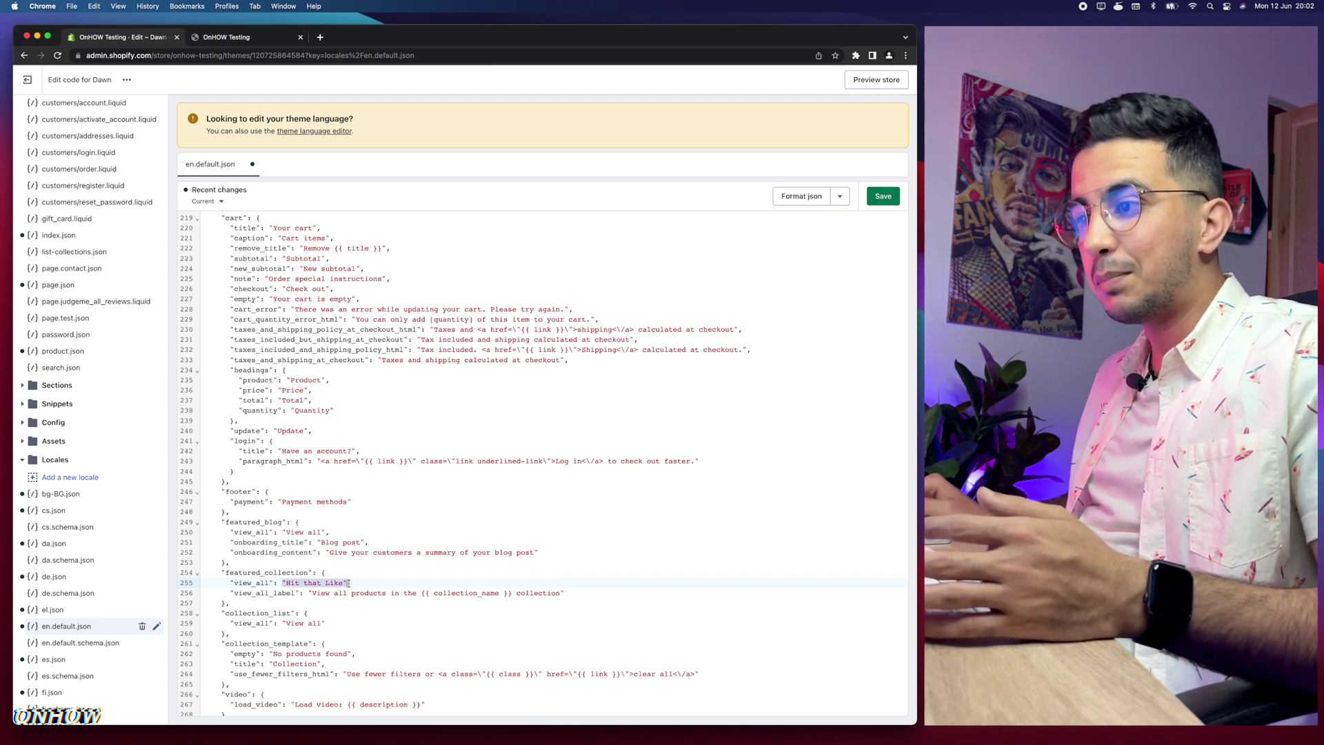
{"action": "left_click", "coordinate": [262, 41]}
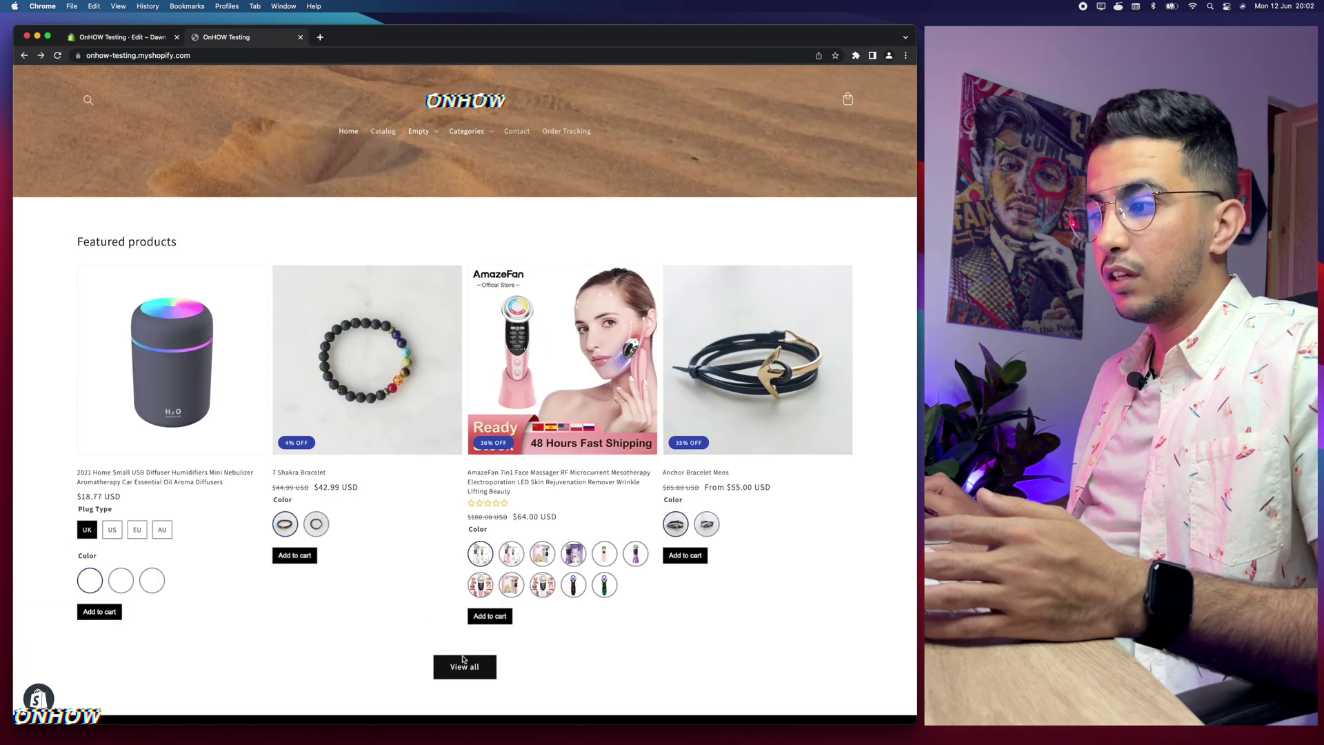
{"action": "left_click", "coordinate": [143, 38]}
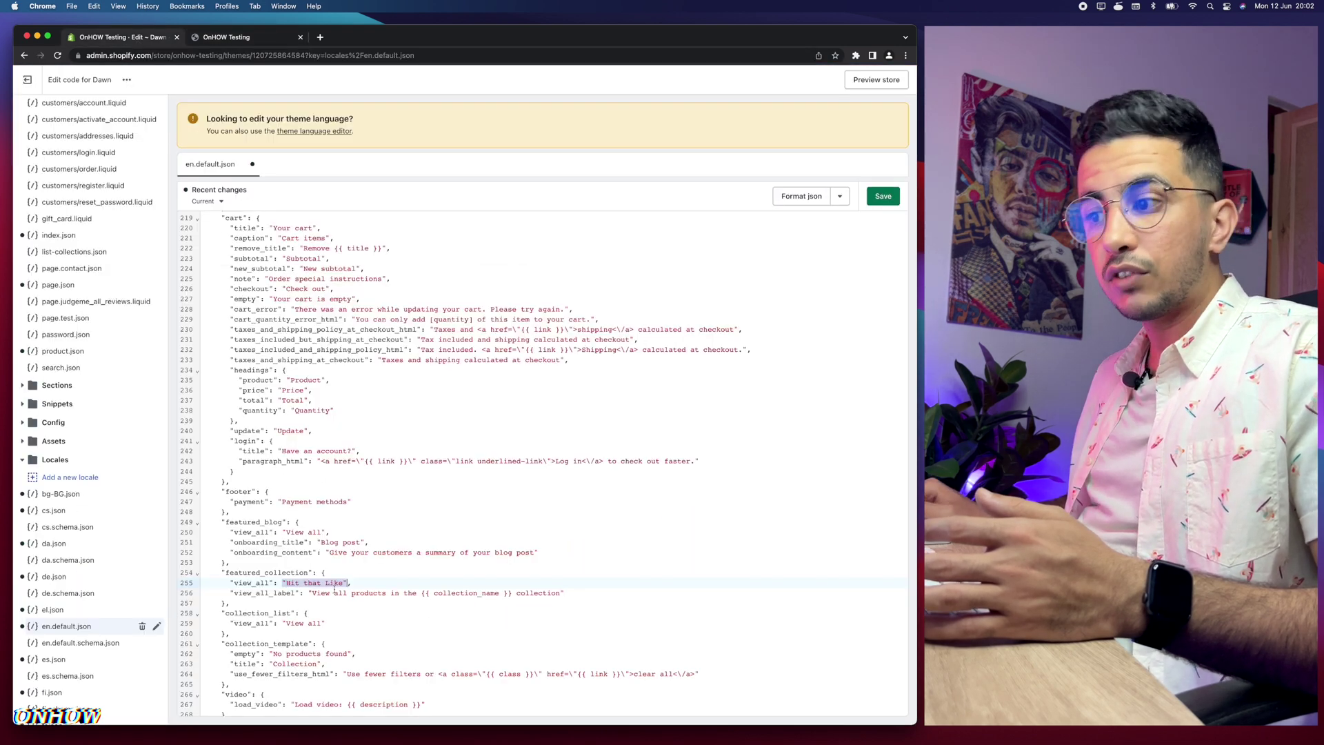
{"action": "left_click_drag", "start_coordinate": [286, 582], "coordinate": [340, 583]}
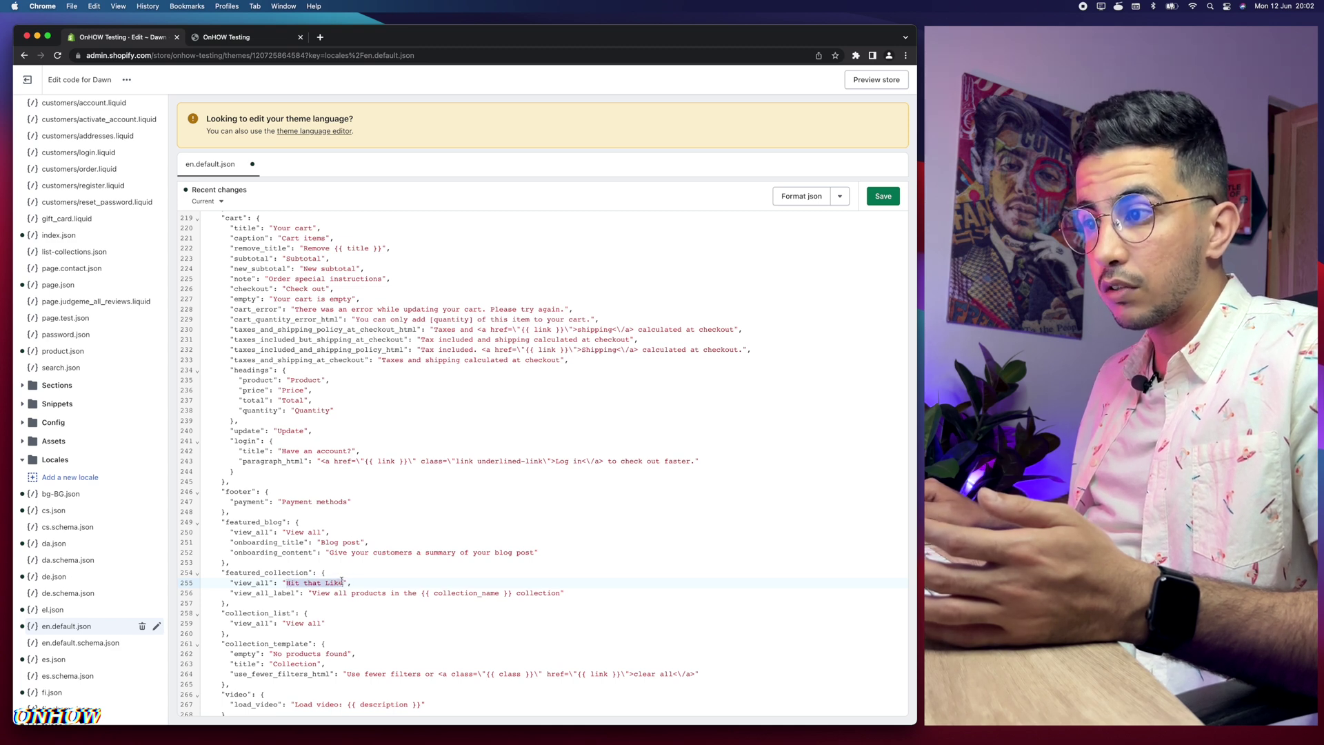
{"action": "left_click", "coordinate": [365, 610]}
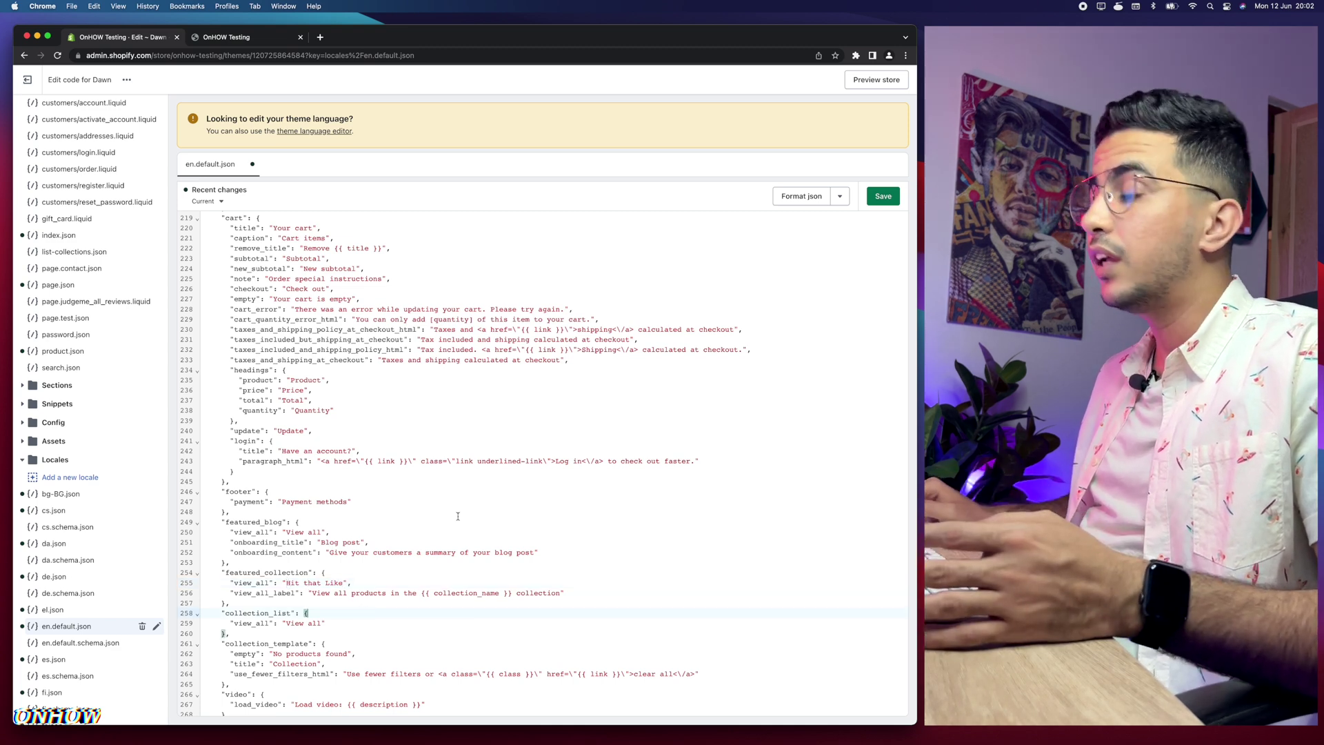
{"action": "left_click", "coordinate": [890, 195]}
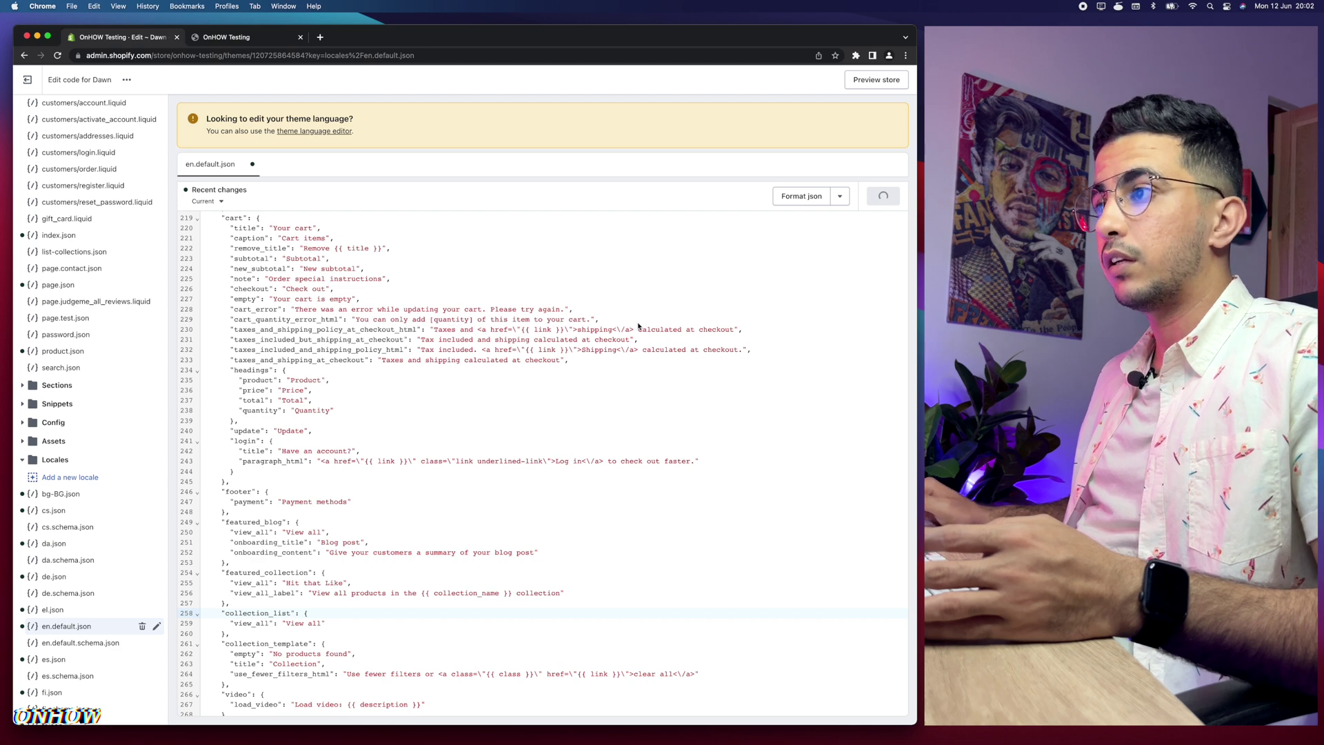
{"action": "left_click", "coordinate": [248, 39]}
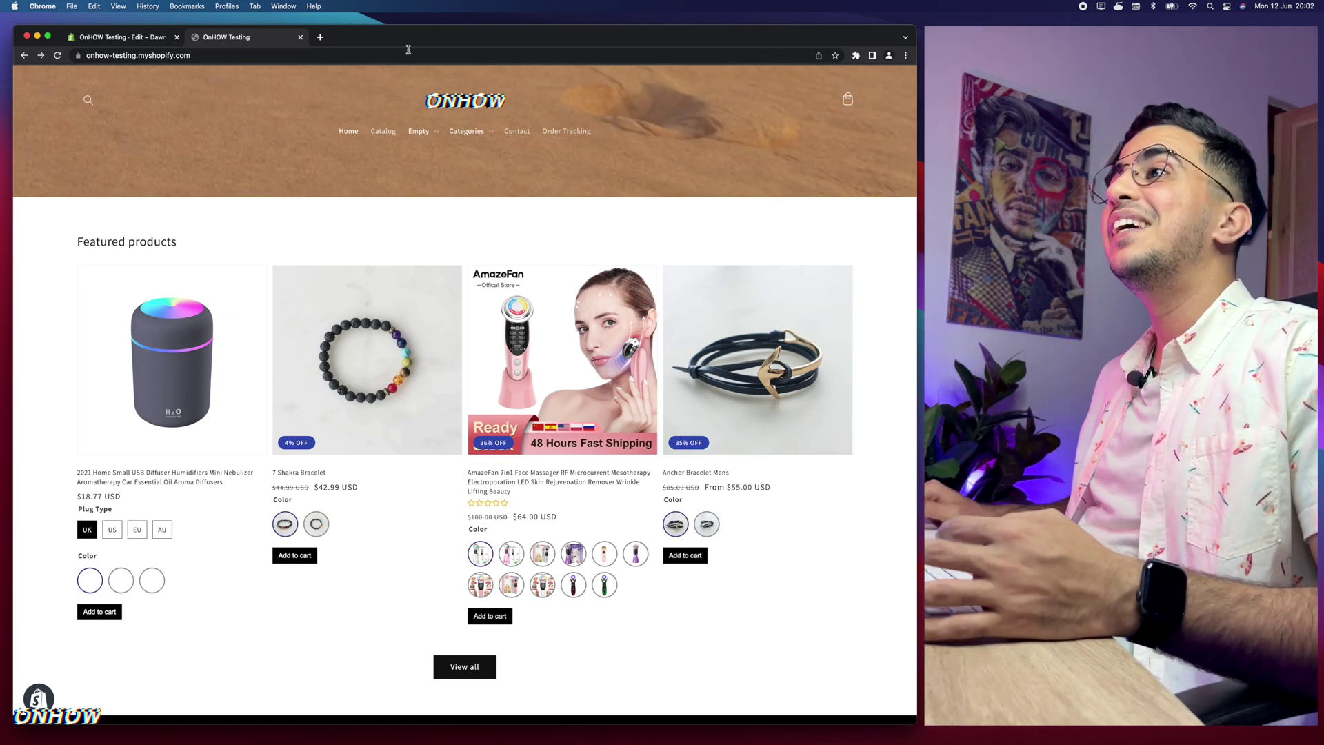
- Reload the storefront to show the Featured products button reading 'Hit that Like'
{"action": "key", "text": "super+r"}
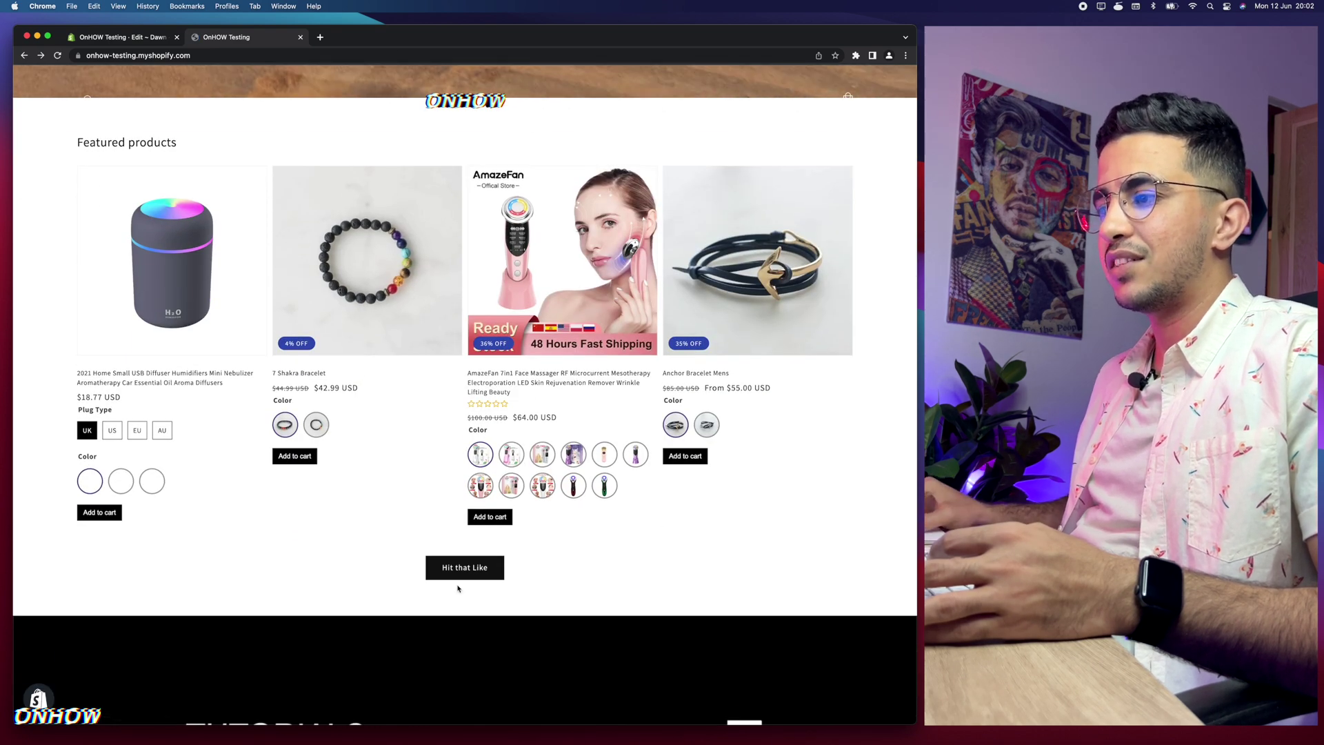
{"action": "scroll", "coordinate": [457, 588], "scroll_direction": "up", "scroll_amount": 5}
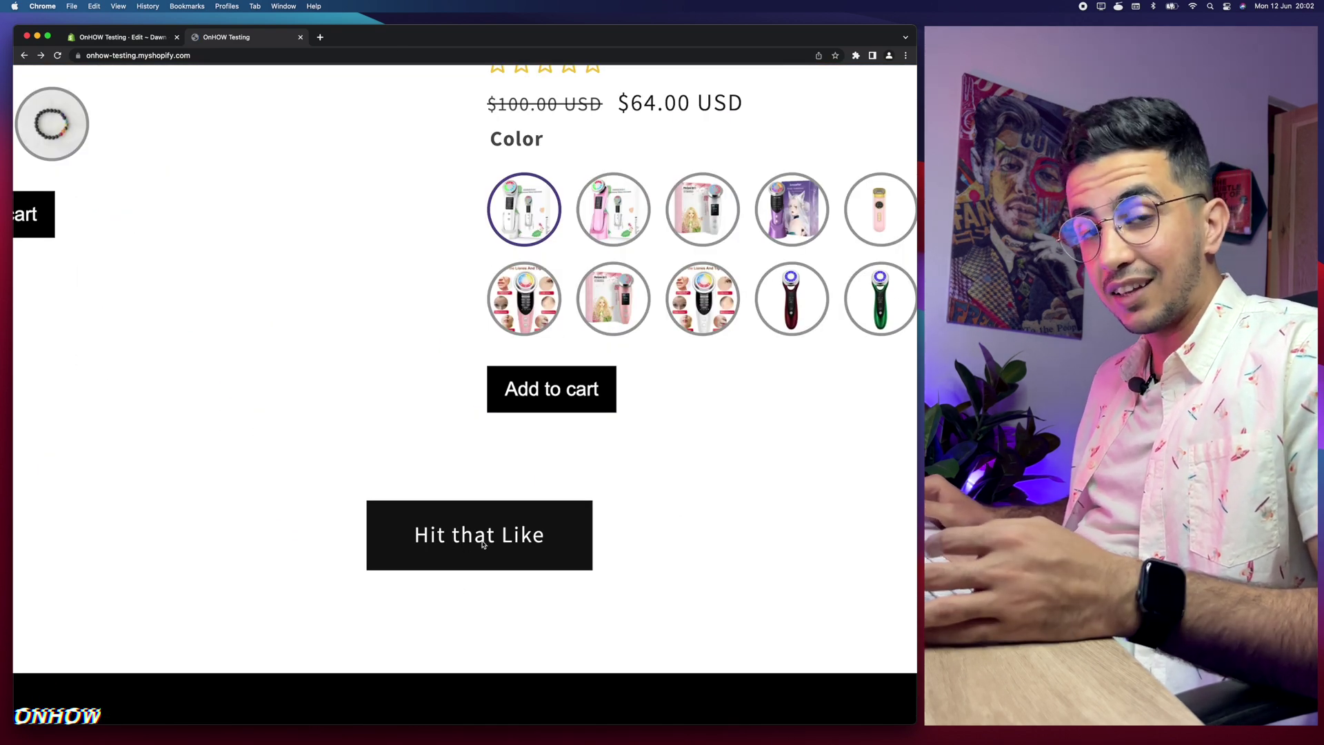